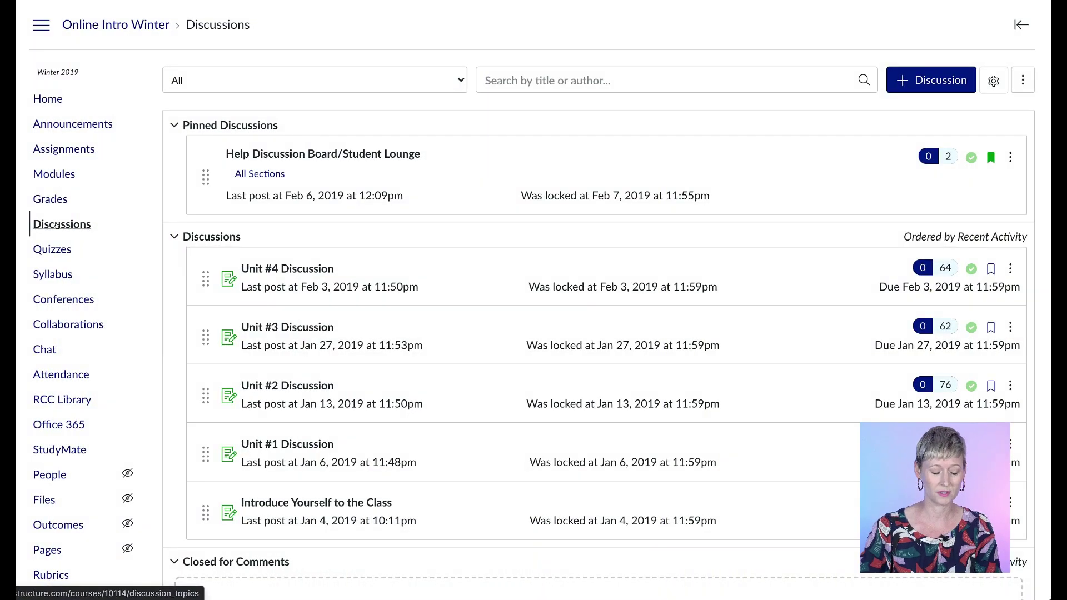
- Open the Unit #4 Discussion from the course's Discussions list
{"action": "left_click", "coordinate": [61, 224]}
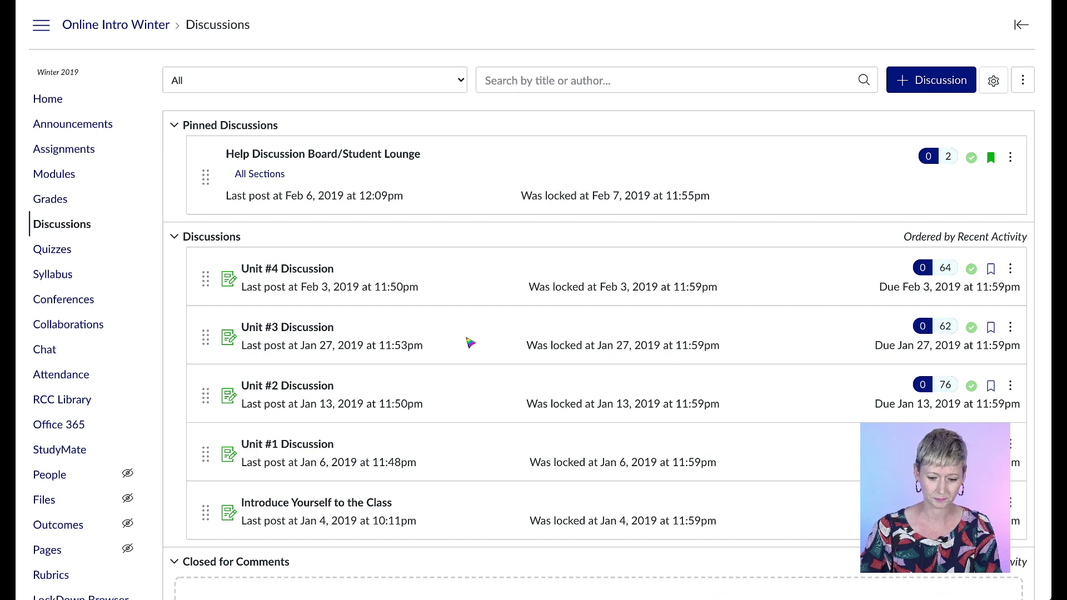
{"action": "scroll", "coordinate": [470, 343], "scroll_direction": "down", "scroll_amount": 1}
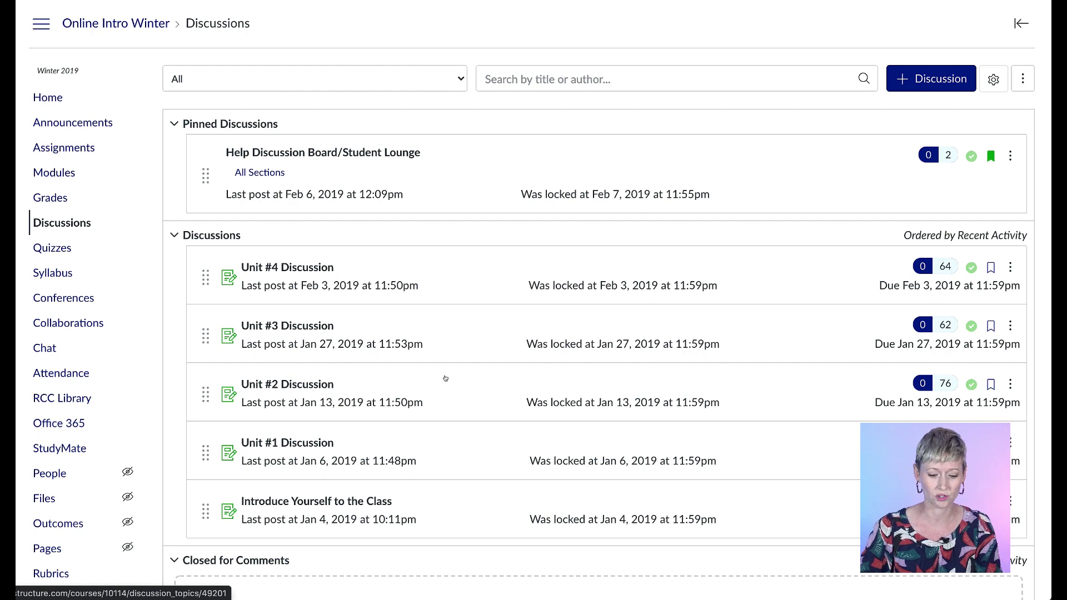
{"action": "scroll", "coordinate": [445, 379], "scroll_direction": "down", "scroll_amount": 3}
{"action": "scroll", "coordinate": [445, 378], "scroll_direction": "down", "scroll_amount": 2}
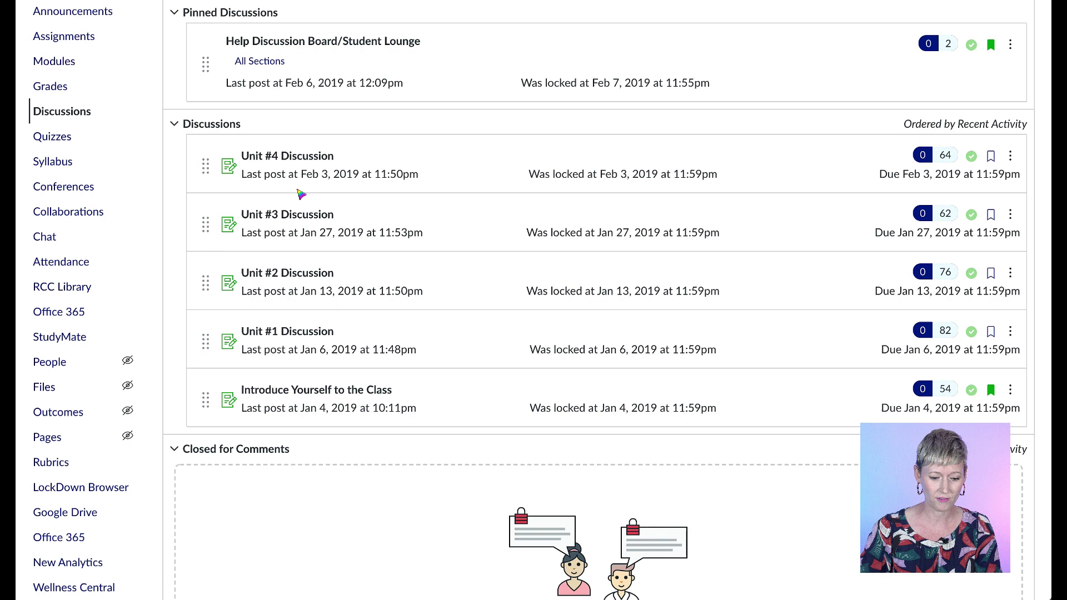
{"action": "left_click", "coordinate": [297, 155]}
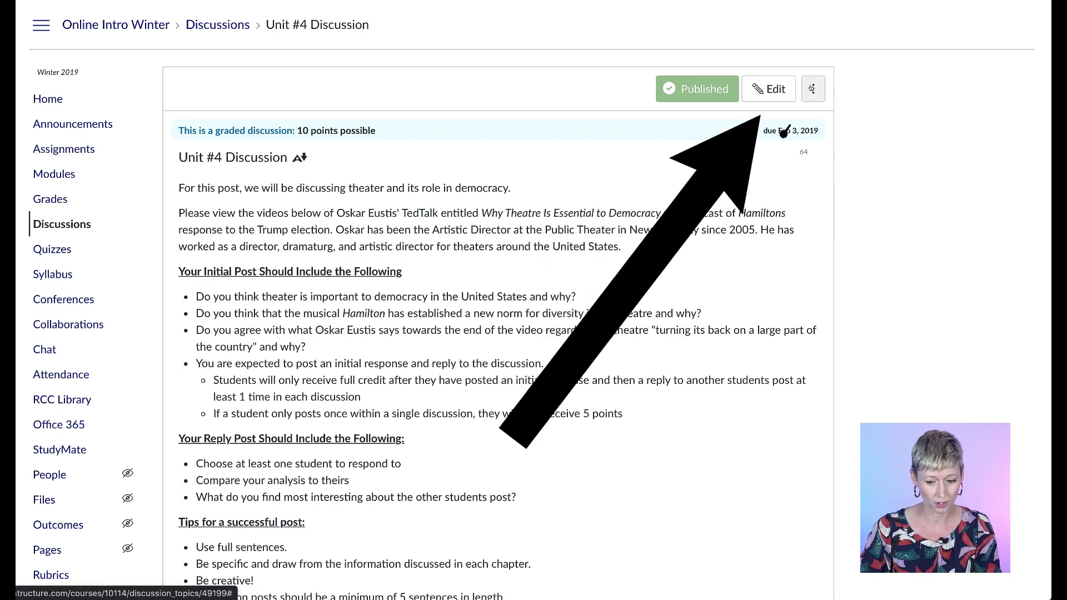
- Go to Grades and launch SpeedGrader from the Unit #2 Discussion column menu
{"action": "left_click", "coordinate": [812, 88]}
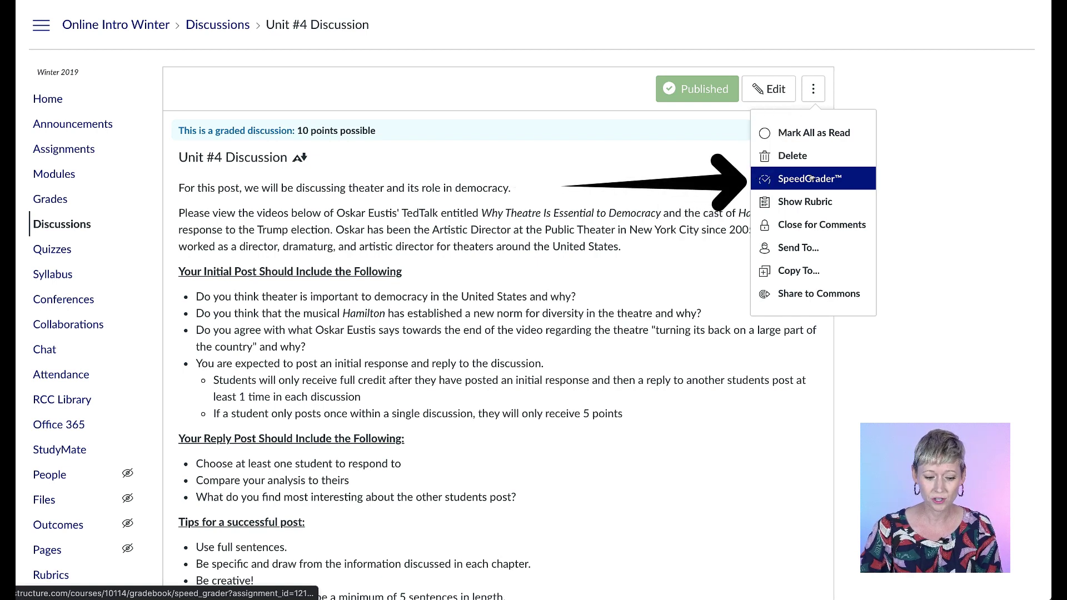
{"action": "left_click", "coordinate": [50, 200]}
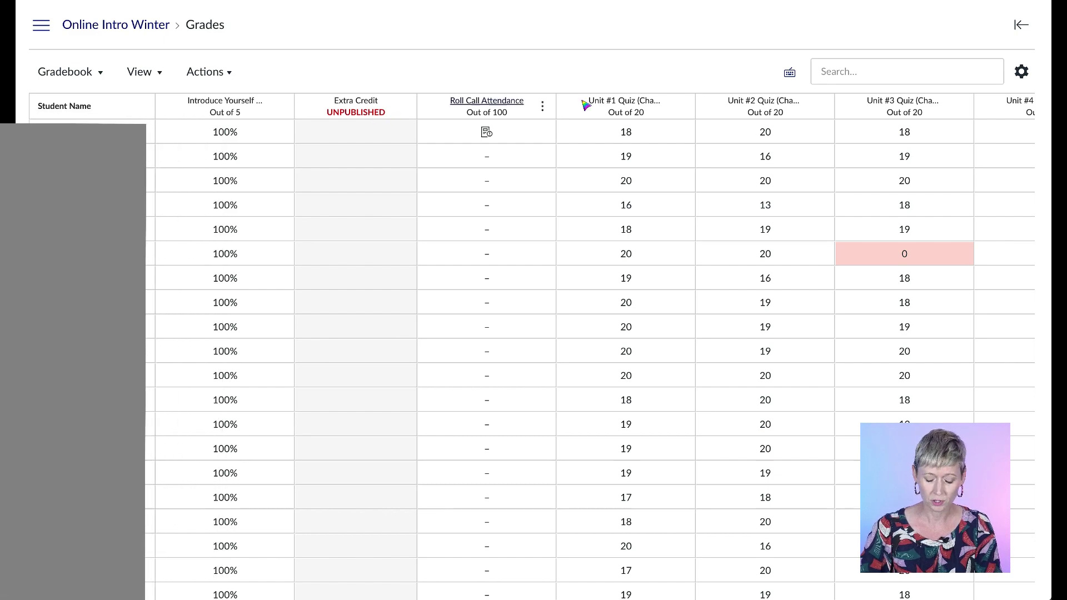
{"action": "scroll", "coordinate": [842, 137], "scroll_direction": "right", "scroll_amount": 2}
{"action": "scroll", "coordinate": [842, 137], "scroll_direction": "right", "scroll_amount": 3}
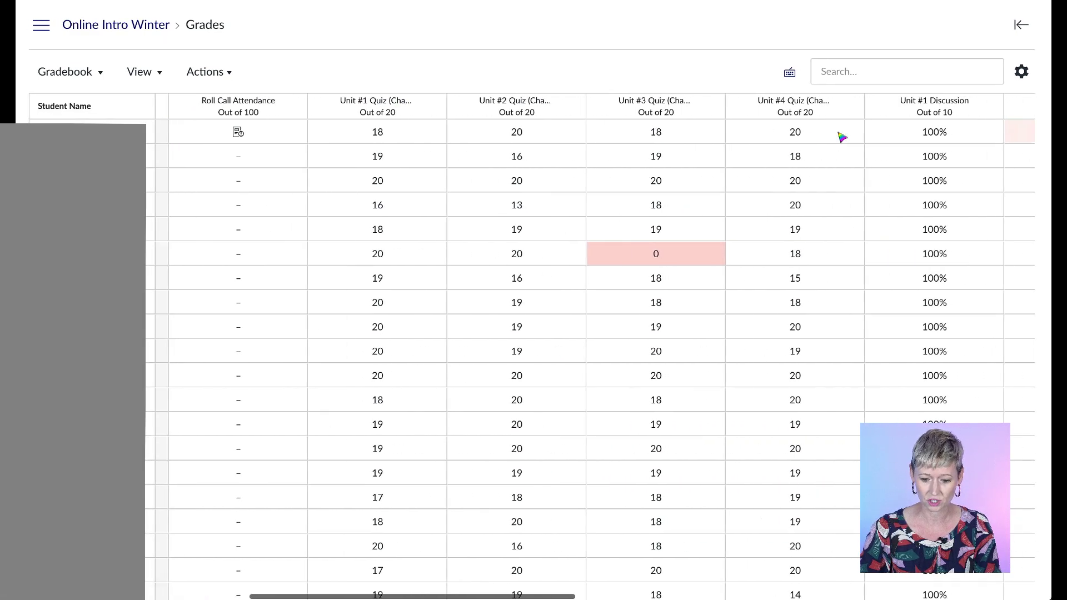
{"action": "scroll", "coordinate": [842, 137], "scroll_direction": "right", "scroll_amount": 3}
{"action": "scroll", "coordinate": [842, 138], "scroll_direction": "right", "scroll_amount": 2}
{"action": "scroll", "coordinate": [842, 138], "scroll_direction": "right", "scroll_amount": 2}
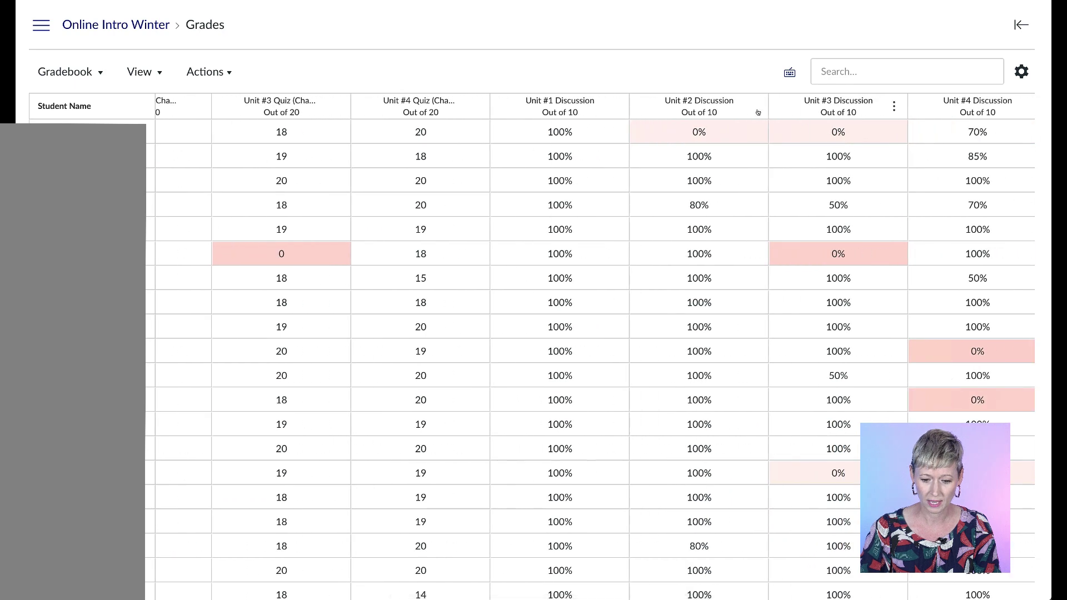
{"action": "left_click", "coordinate": [750, 106]}
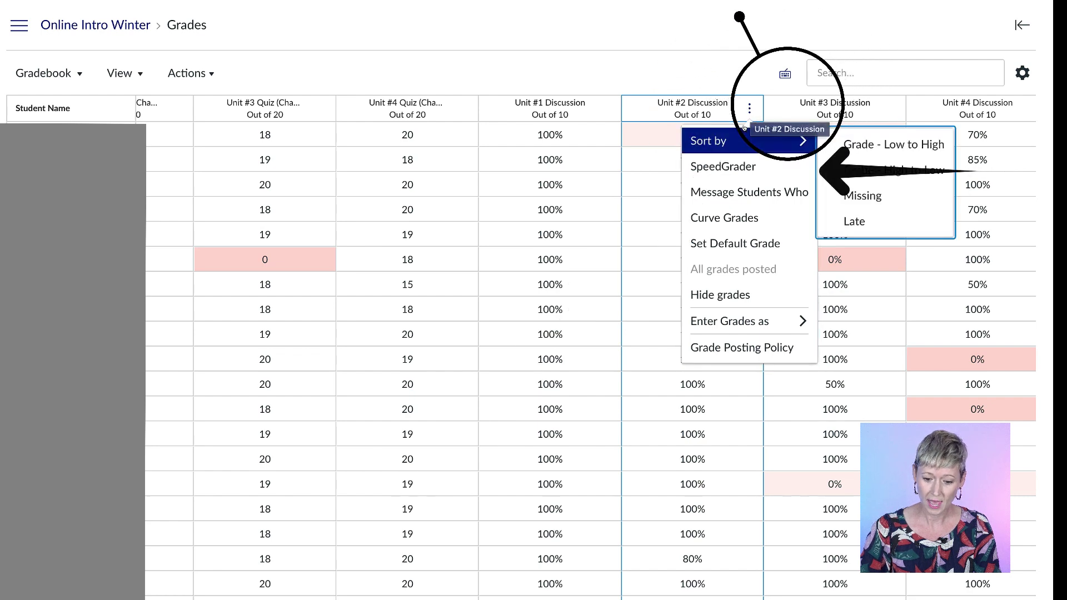
{"action": "left_click", "coordinate": [743, 169]}
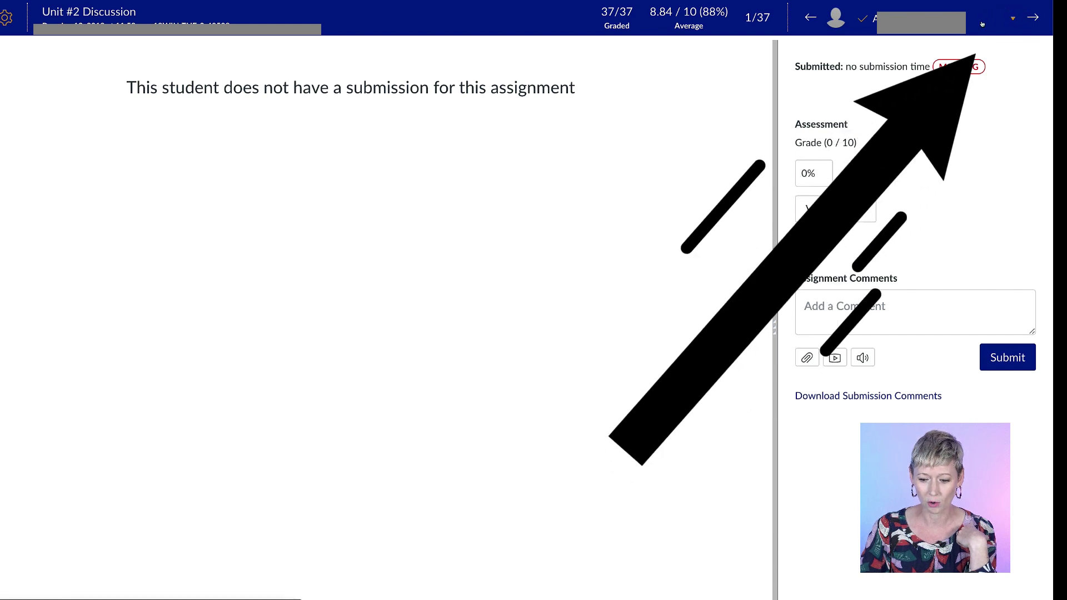
- Browse the SpeedGrader student list and close it, staying on the first student
{"action": "left_click", "coordinate": [1011, 17]}
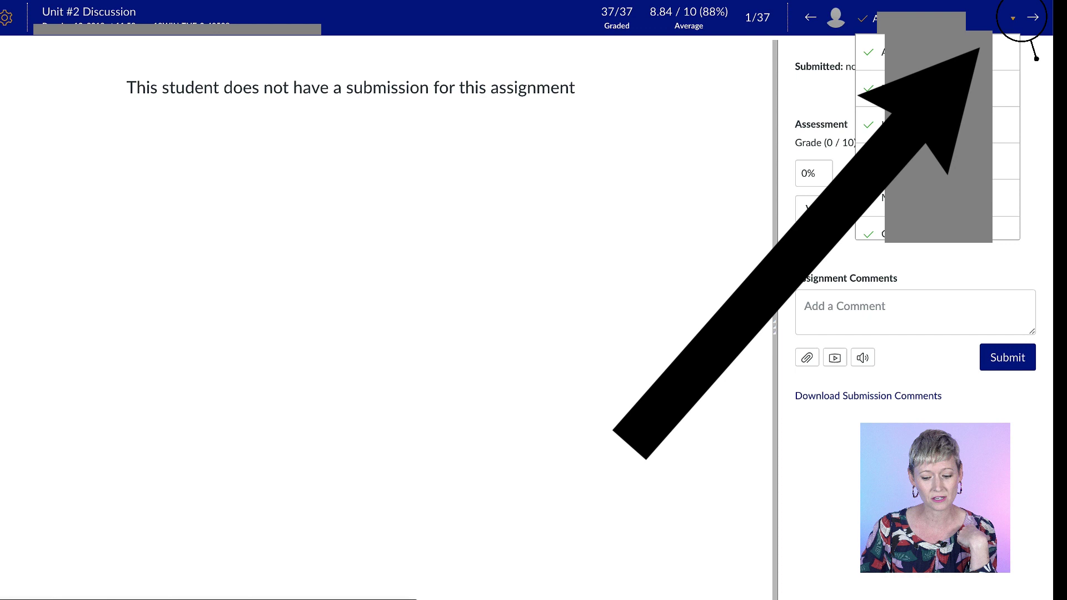
{"action": "scroll", "coordinate": [996, 51], "scroll_direction": "down", "scroll_amount": 2}
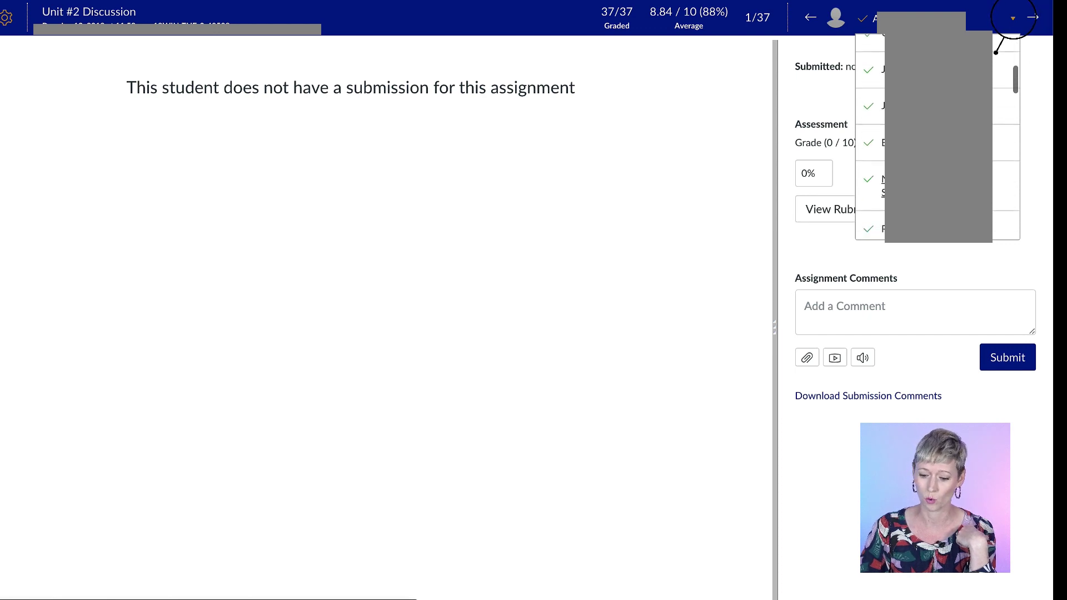
{"action": "scroll", "coordinate": [996, 50], "scroll_direction": "down", "scroll_amount": 3}
{"action": "scroll", "coordinate": [996, 50], "scroll_direction": "down", "scroll_amount": 2}
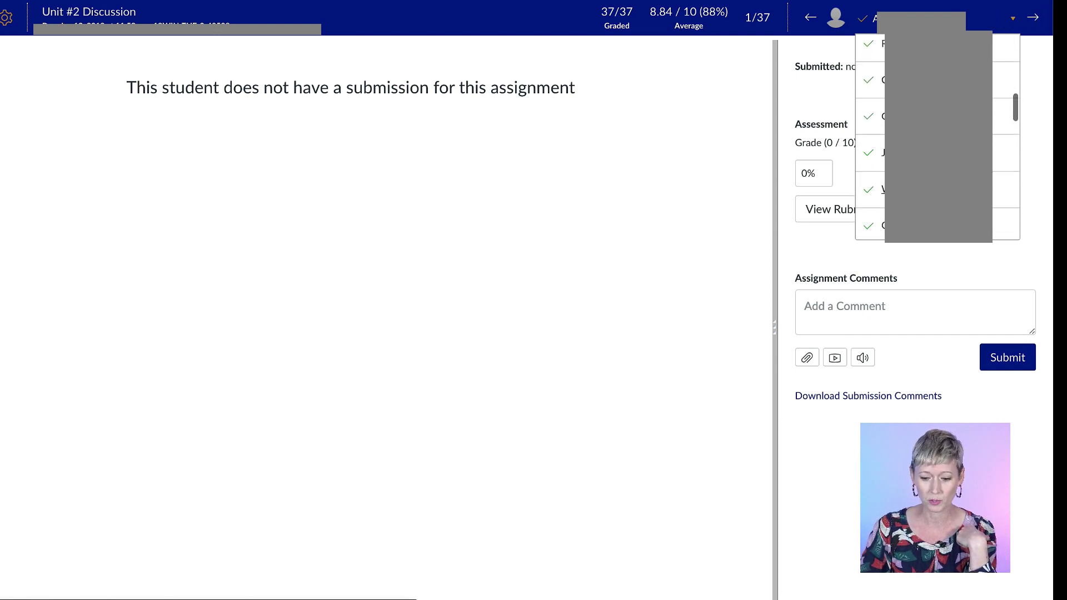
{"action": "scroll", "coordinate": [996, 50], "scroll_direction": "up", "scroll_amount": 3}
{"action": "scroll", "coordinate": [996, 50], "scroll_direction": "up", "scroll_amount": 2}
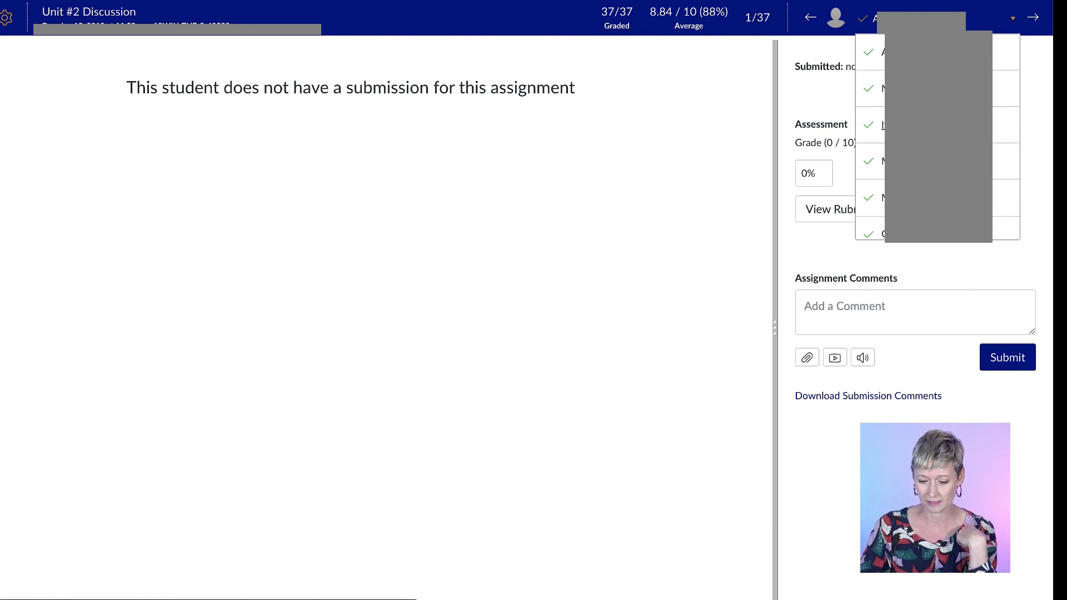
{"action": "scroll", "coordinate": [996, 51], "scroll_direction": "down", "scroll_amount": 2}
{"action": "scroll", "coordinate": [997, 50], "scroll_direction": "down", "scroll_amount": 1}
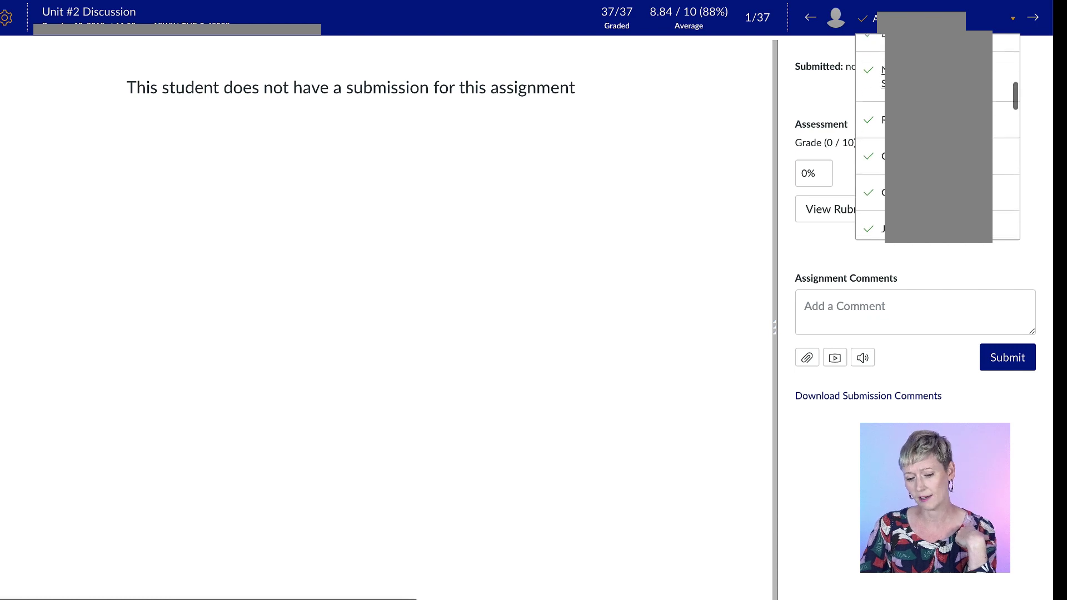
{"action": "scroll", "coordinate": [996, 50], "scroll_direction": "down", "scroll_amount": 1}
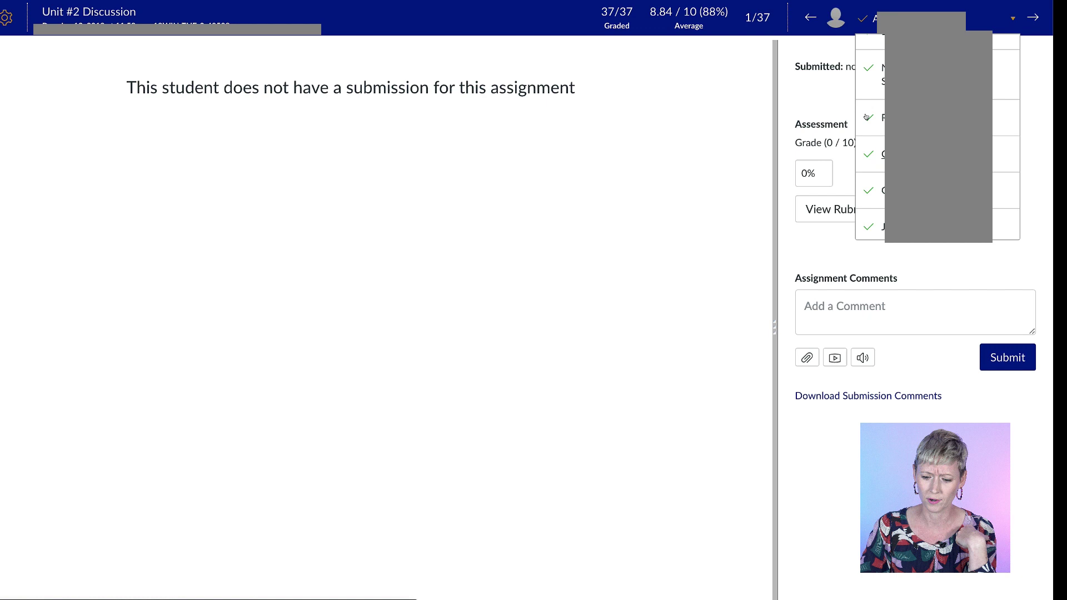
{"action": "scroll", "coordinate": [868, 118], "scroll_direction": "up", "scroll_amount": 3}
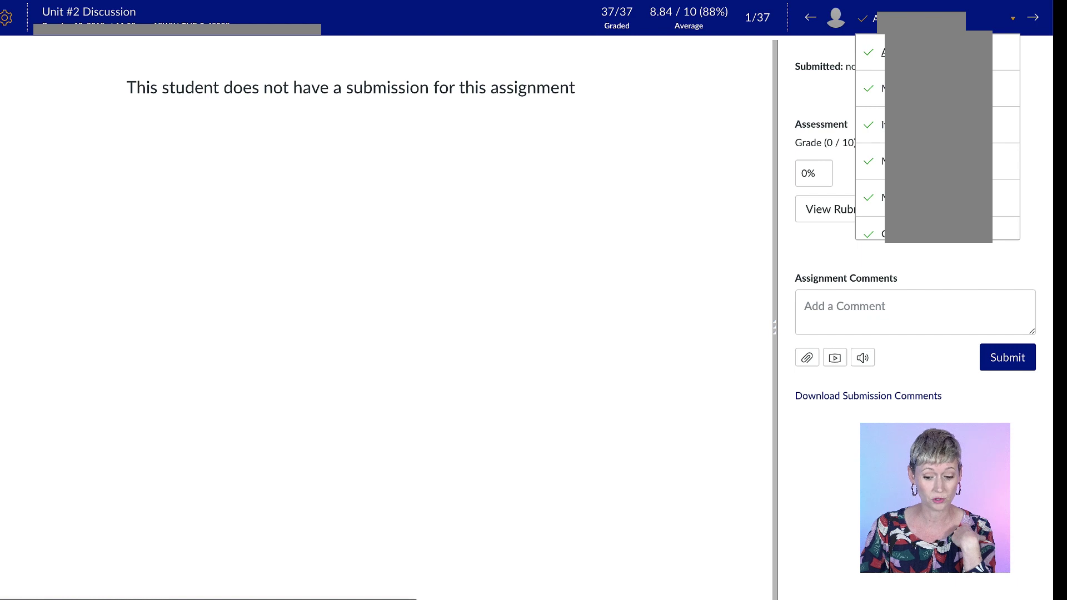
{"action": "scroll", "coordinate": [933, 125], "scroll_direction": "down", "scroll_amount": 3}
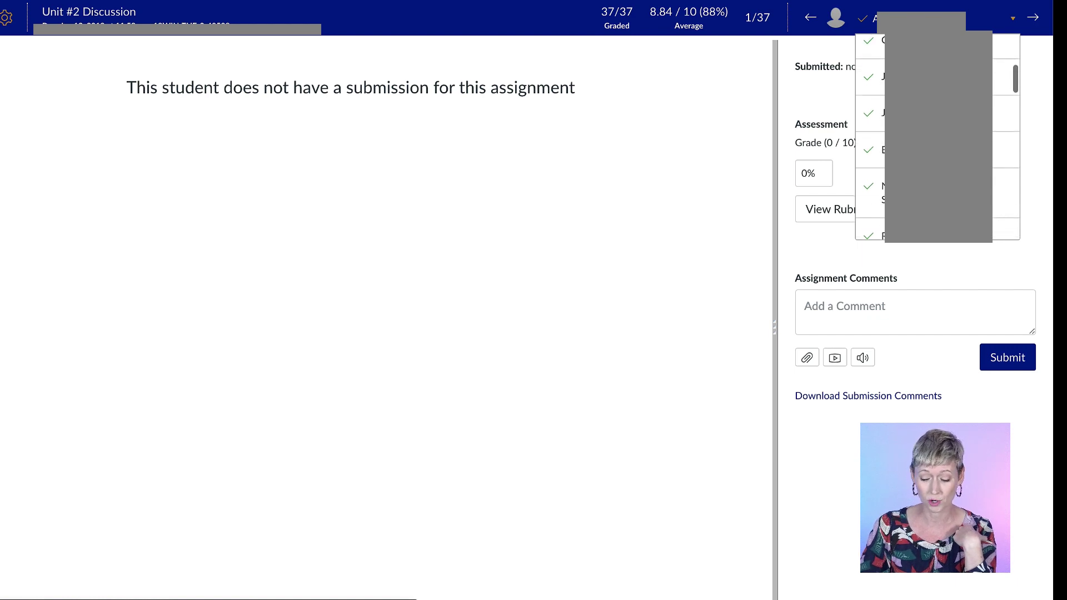
{"action": "scroll", "coordinate": [1005, 70], "scroll_direction": "down", "scroll_amount": 1}
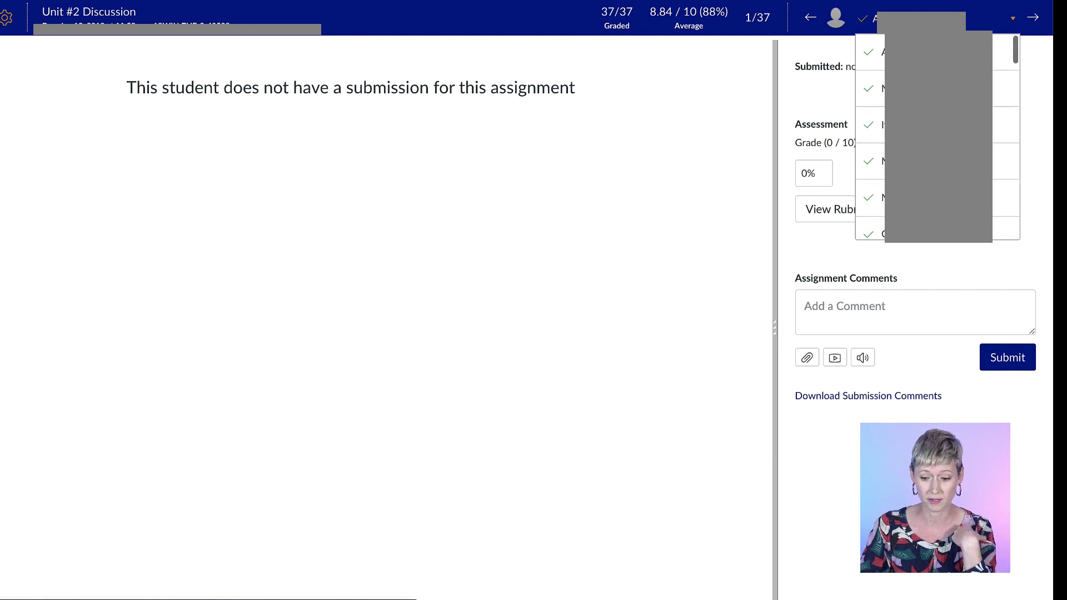
{"action": "left_click", "coordinate": [1041, 50]}
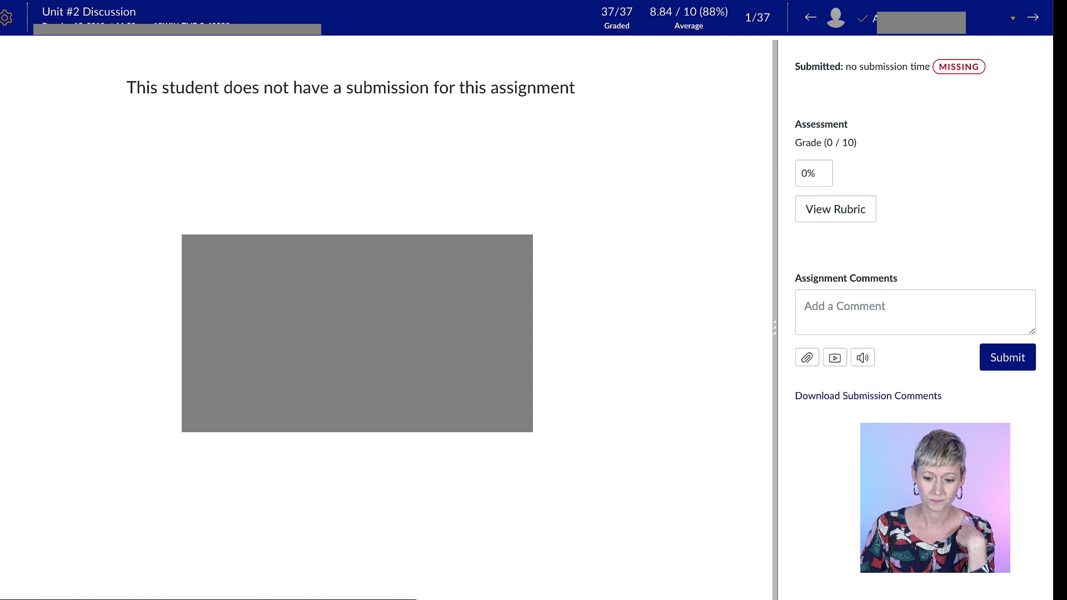
- Advance through students until the fourth of 37 submissions is displayed
{"action": "left_click", "coordinate": [1032, 18]}
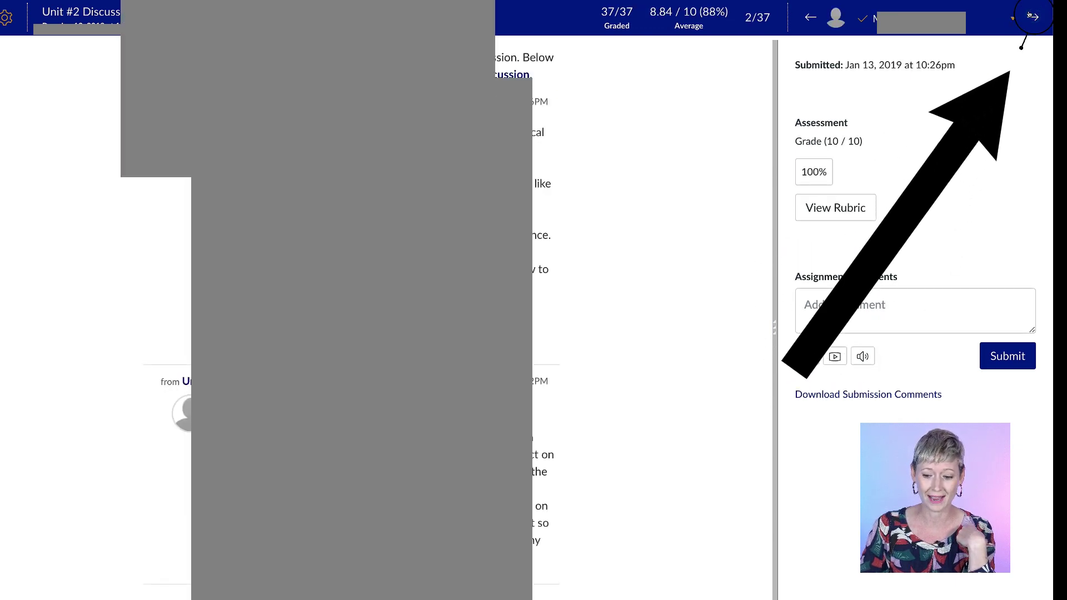
{"action": "left_click", "coordinate": [1032, 17]}
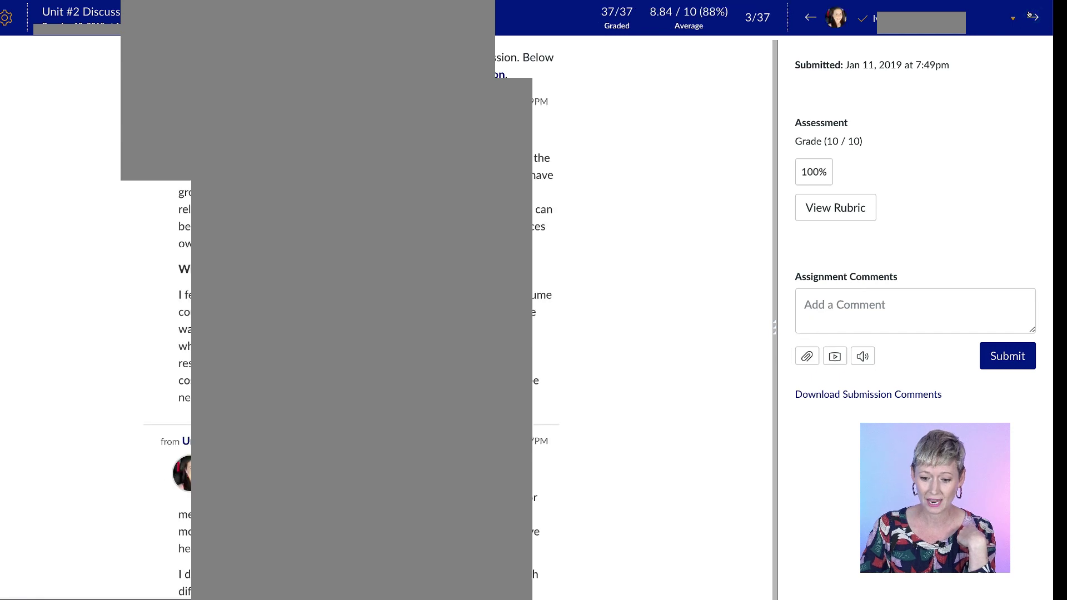
{"action": "left_click", "coordinate": [1032, 18]}
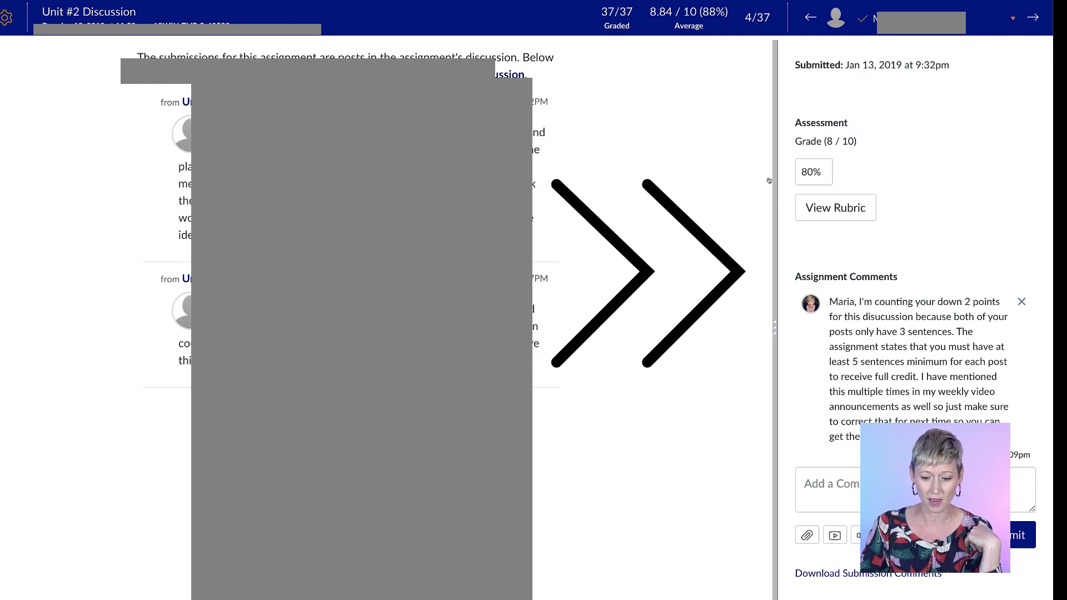
- Resize the splitter between the submission and grading sidebar until comments rewrap
{"action": "left_click_drag", "start_coordinate": [774, 325], "coordinate": [451, 325]}
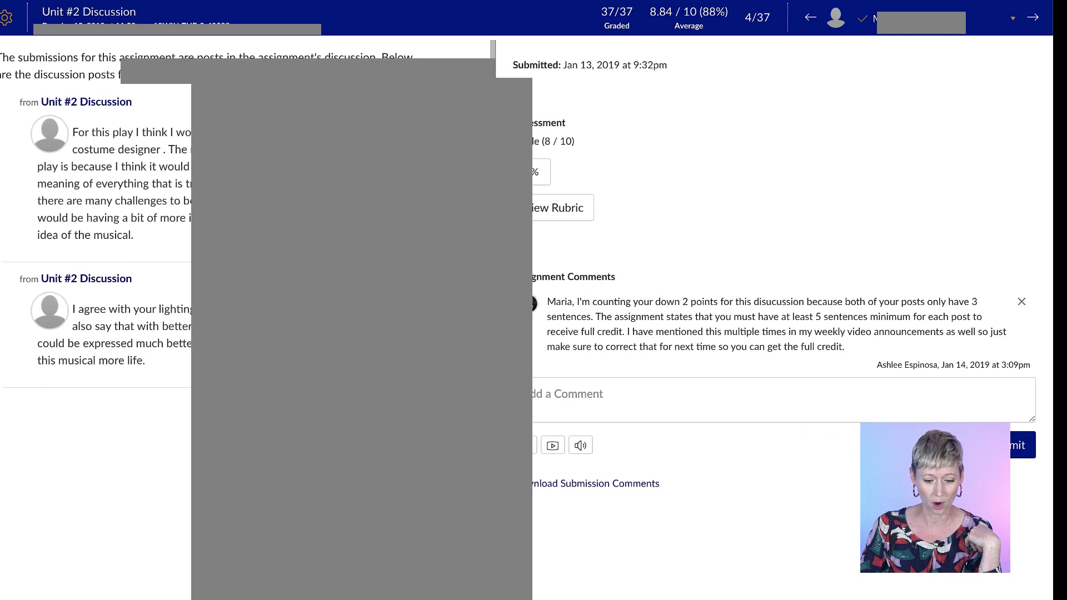
{"action": "left_click_drag", "start_coordinate": [450, 192], "coordinate": [594, 191]}
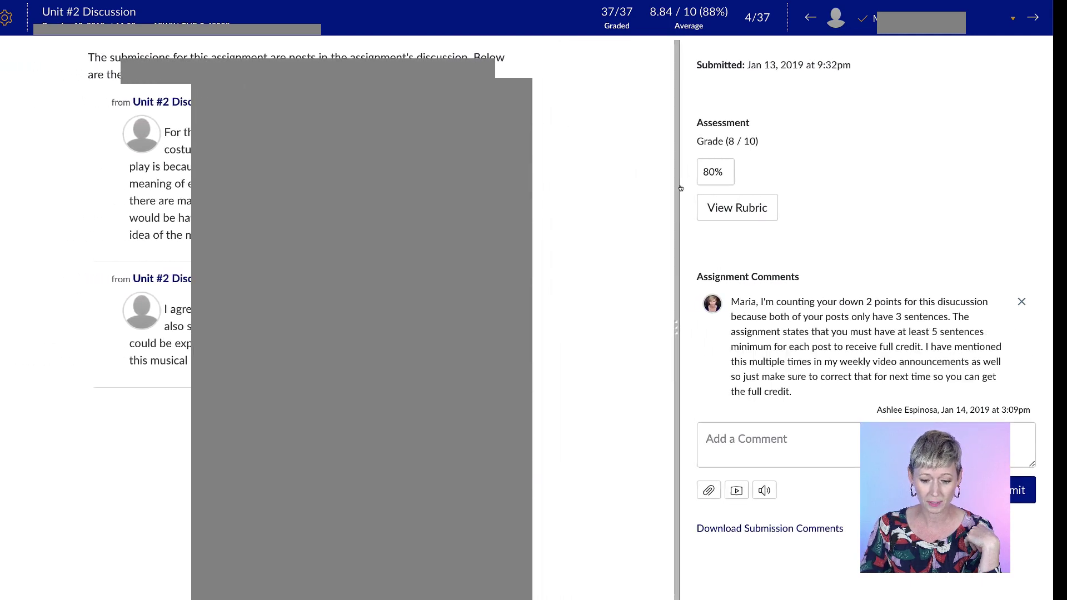
{"action": "left_click_drag", "start_coordinate": [681, 188], "coordinate": [722, 159]}
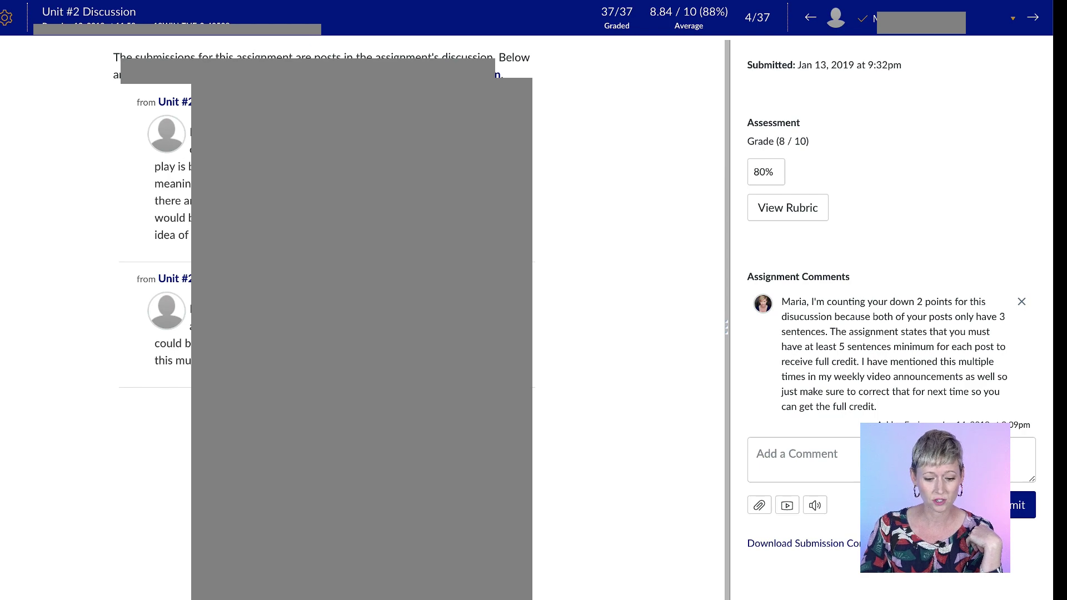
{"action": "mouse_move", "coordinate": [724, 169]}
{"action": "left_mouse_down"}
{"action": "mouse_move", "coordinate": [698, 184]}
{"action": "mouse_move", "coordinate": [749, 184]}
{"action": "left_mouse_up"}
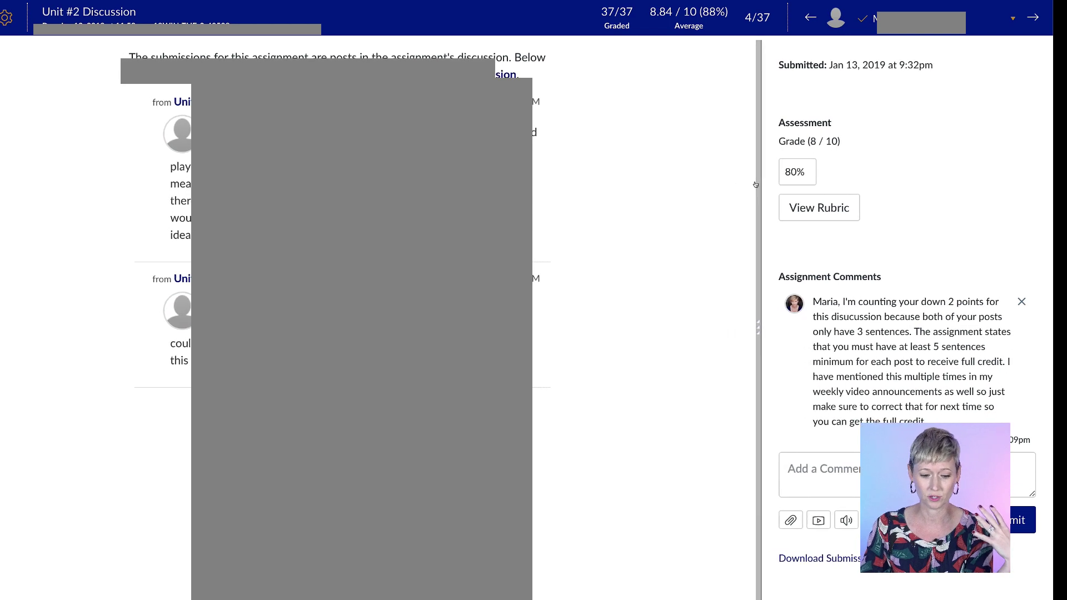
{"action": "mouse_move", "coordinate": [749, 184]}
{"action": "left_mouse_down"}
{"action": "mouse_move", "coordinate": [670, 185]}
{"action": "mouse_move", "coordinate": [744, 189]}
{"action": "left_mouse_up"}
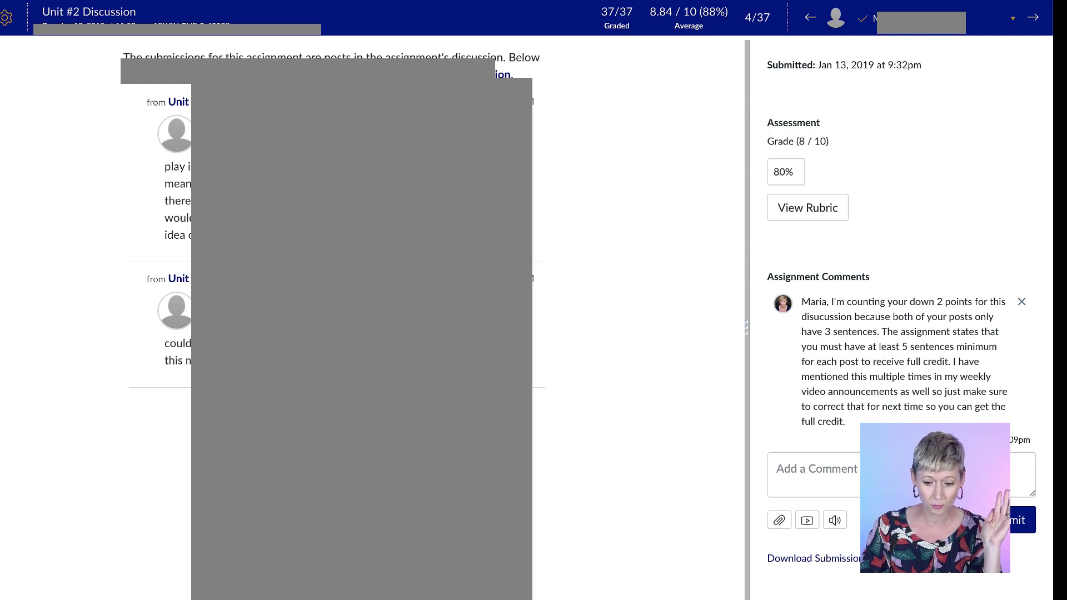
- Move on to the fifth student's submission
{"action": "left_click", "coordinate": [1032, 17]}
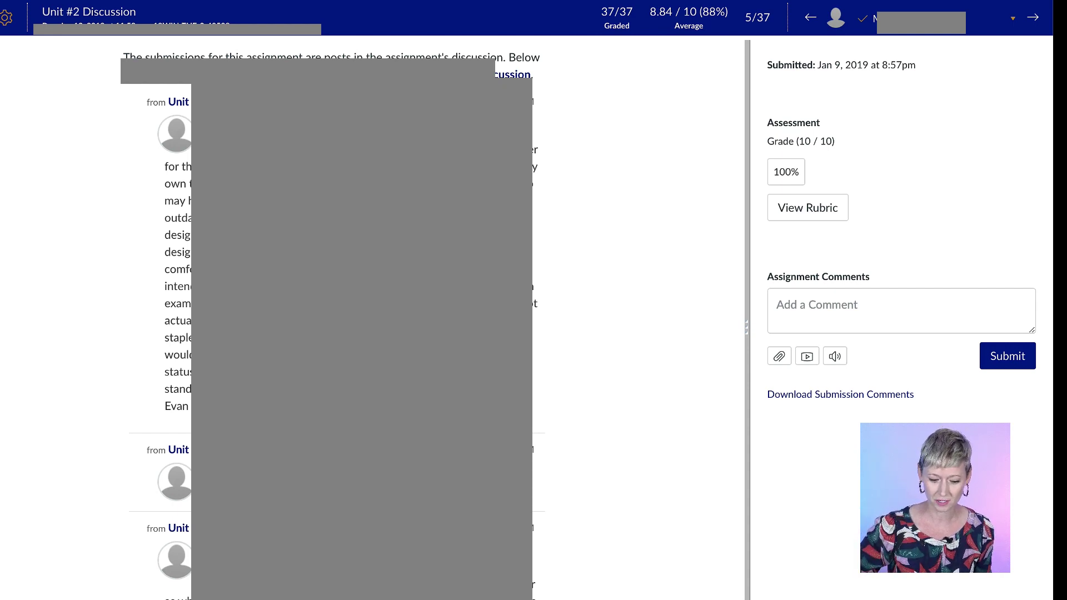
{"action": "scroll", "coordinate": [434, 316], "scroll_direction": "down", "scroll_amount": 1}
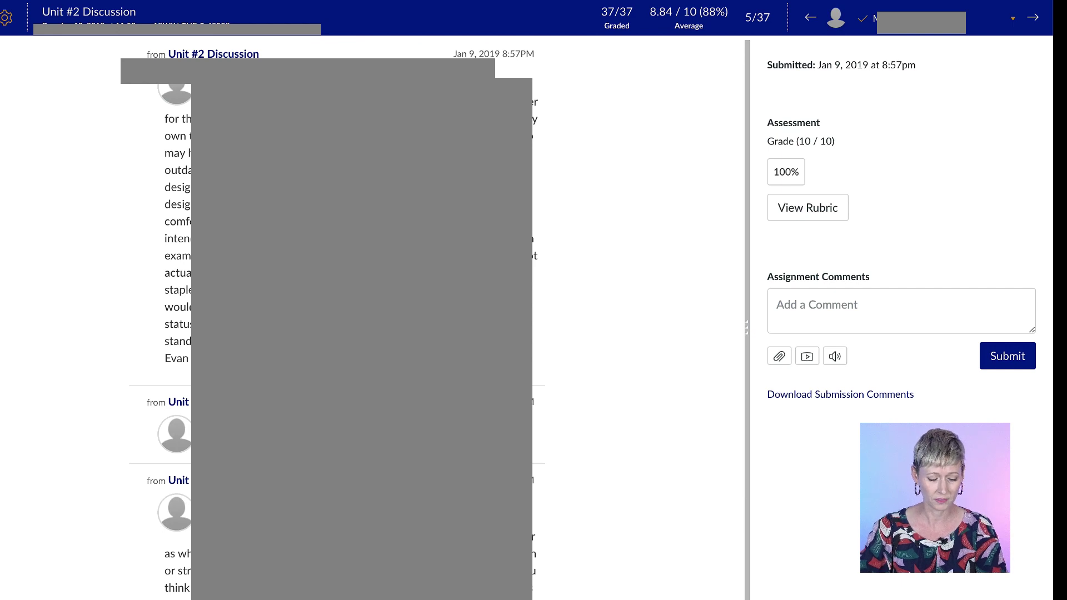
{"action": "scroll", "coordinate": [433, 317], "scroll_direction": "down", "scroll_amount": 3}
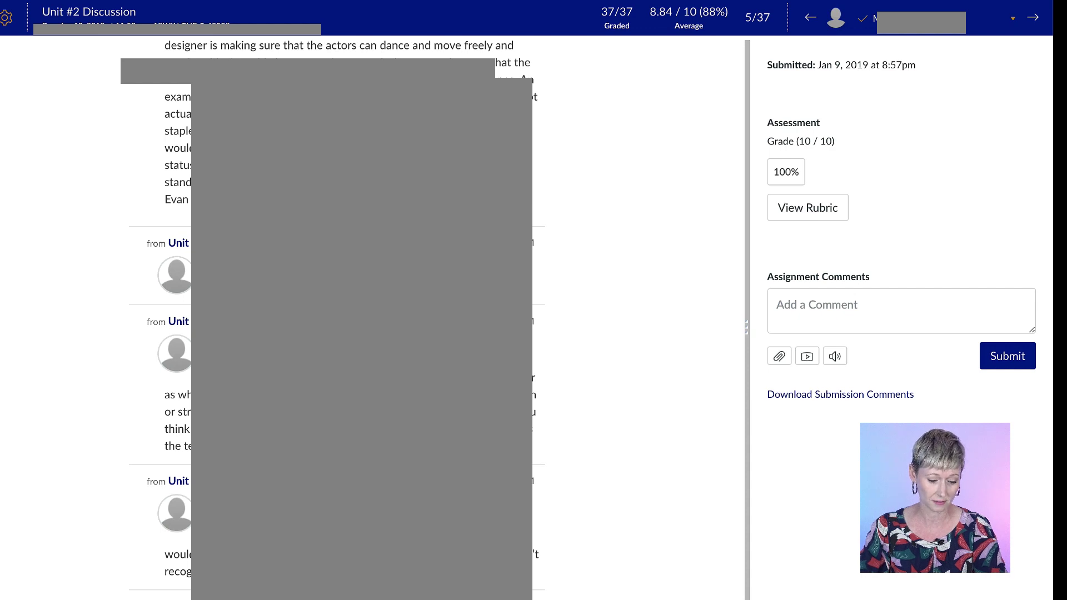
{"action": "scroll", "coordinate": [434, 317], "scroll_direction": "up", "scroll_amount": 5}
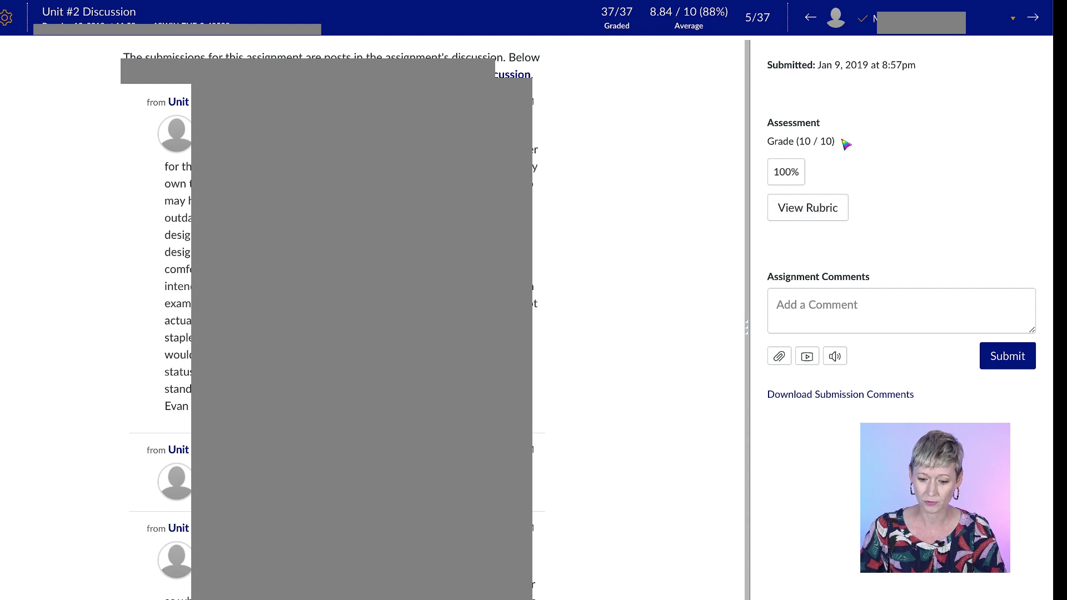
- View the rubric and read the longer descriptions of the Clarity and Grammar criteria
{"action": "left_click", "coordinate": [817, 207]}
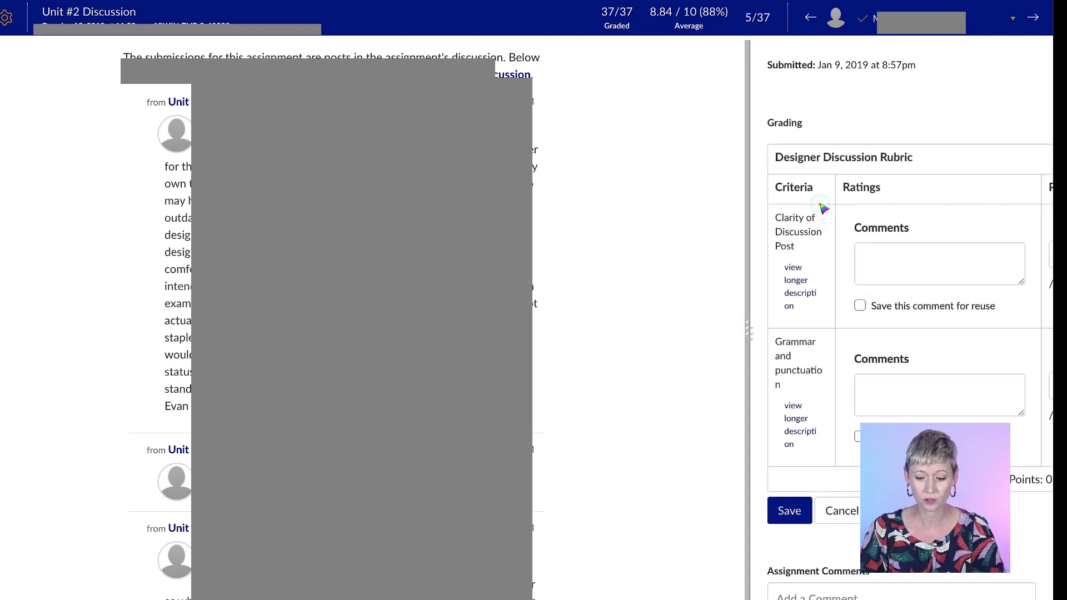
{"action": "left_click_drag", "start_coordinate": [745, 247], "coordinate": [500, 256]}
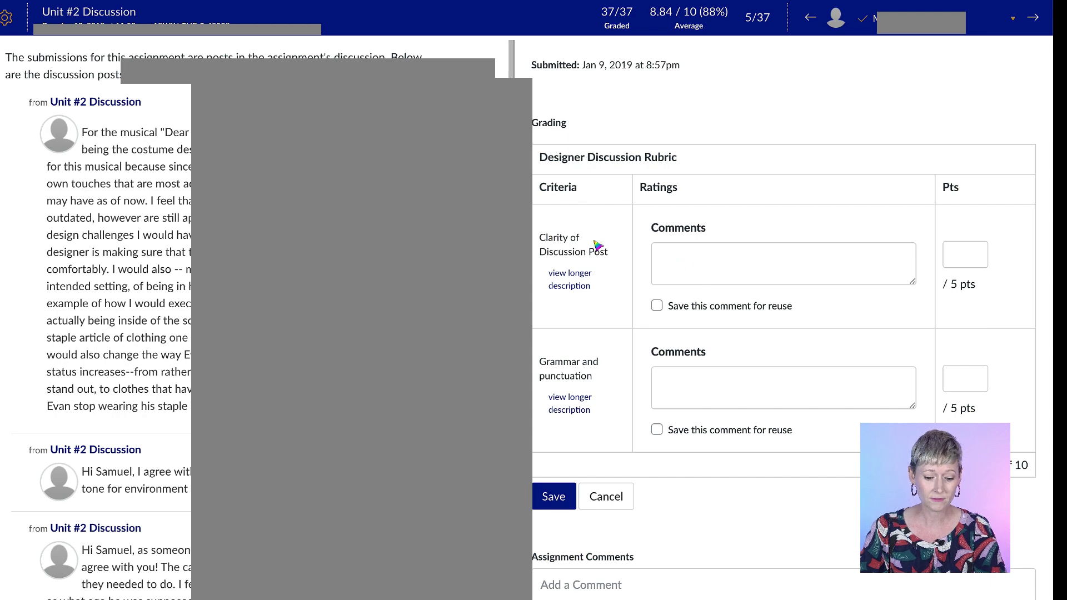
{"action": "left_click", "coordinate": [570, 274]}
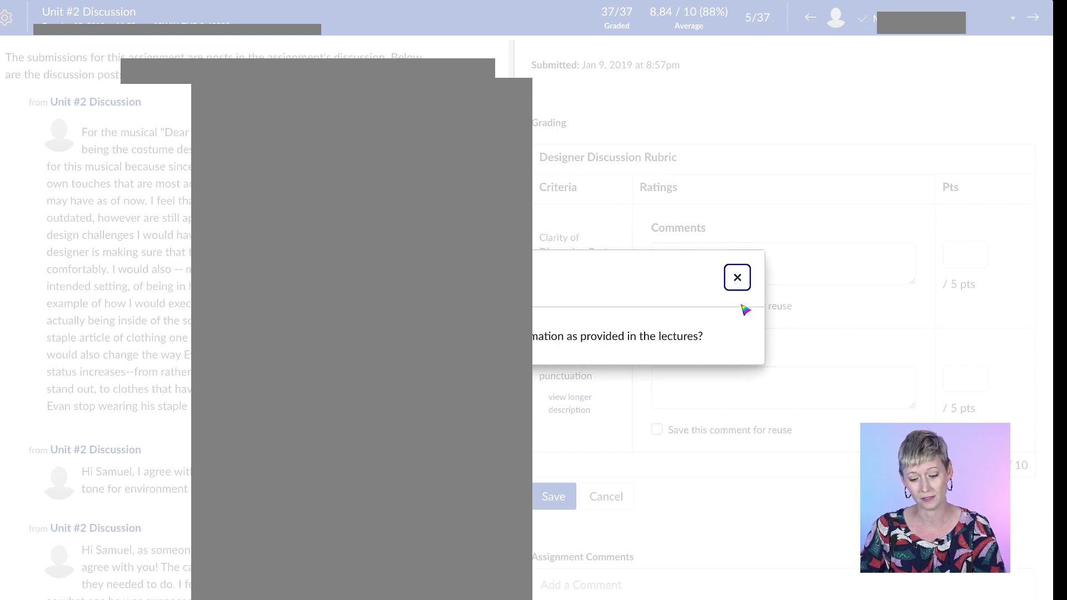
{"action": "left_click", "coordinate": [737, 277]}
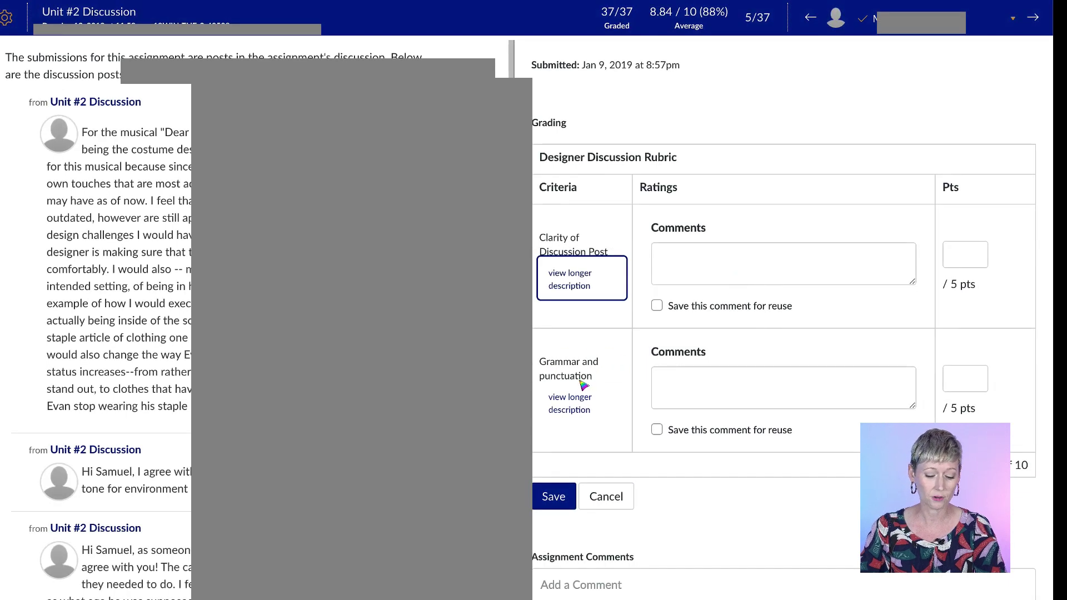
{"action": "left_click", "coordinate": [570, 399]}
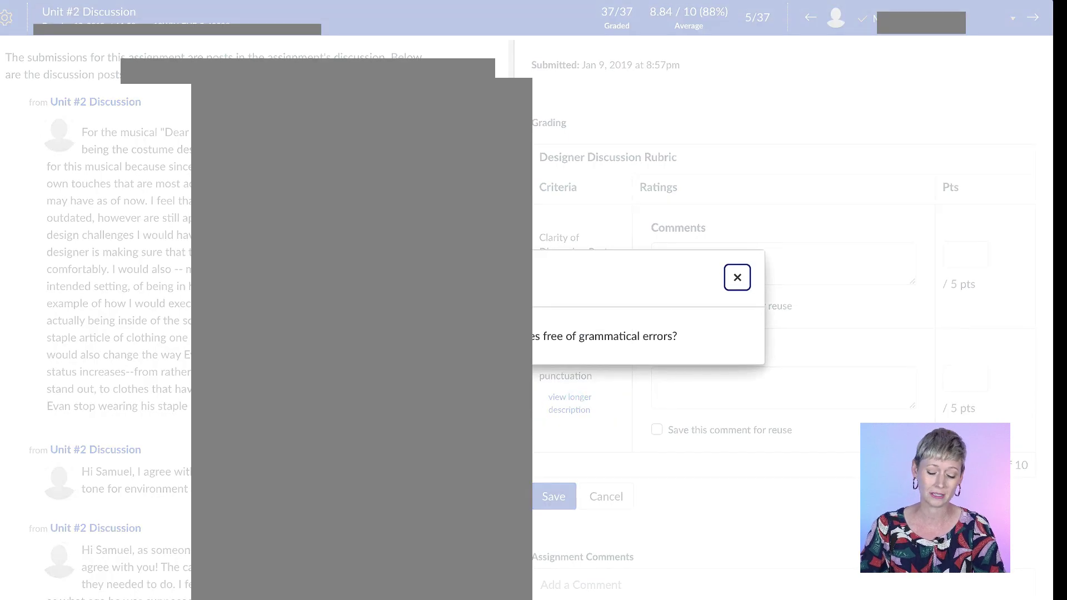
{"action": "left_click", "coordinate": [737, 276]}
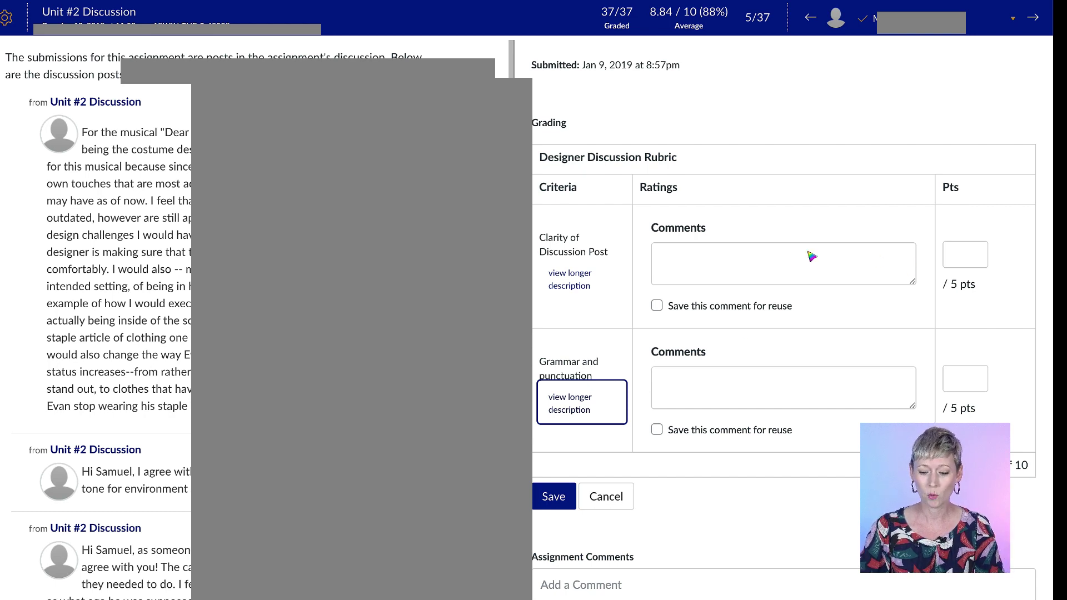
- Clear a practice comment, then score Clarity and Grammar and punctuation at 5 points each
{"action": "left_click", "coordinate": [741, 264]}
{"action": "type", "text": "slkddkfjlsfjdfjdslfjll"}
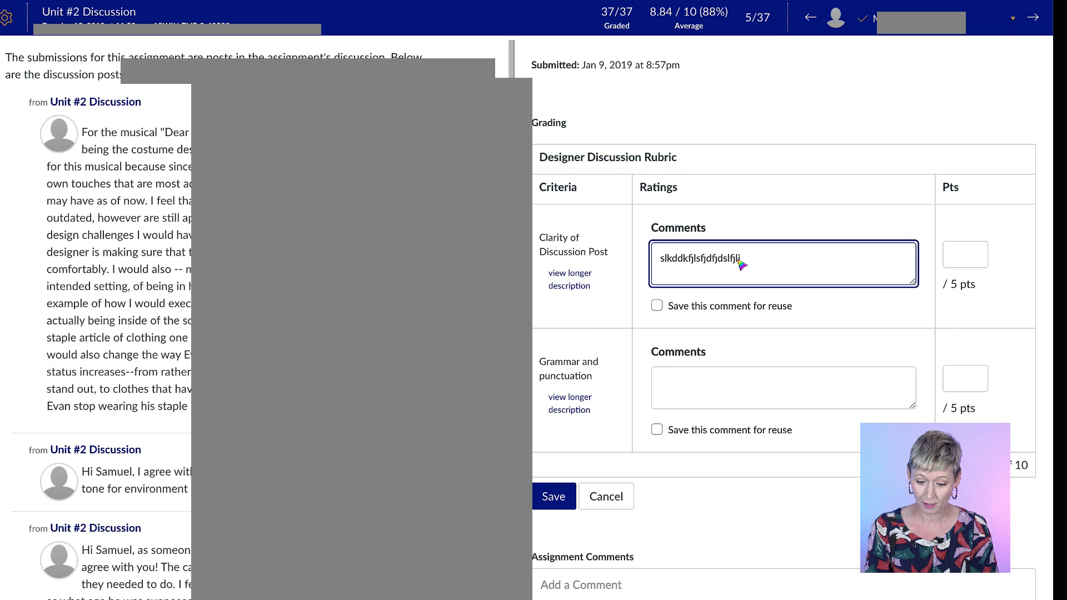
{"action": "key", "text": "BackSpace"}
{"action": "key", "text": "BackSpace"}
{"action": "key", "text": "BackSpace"}
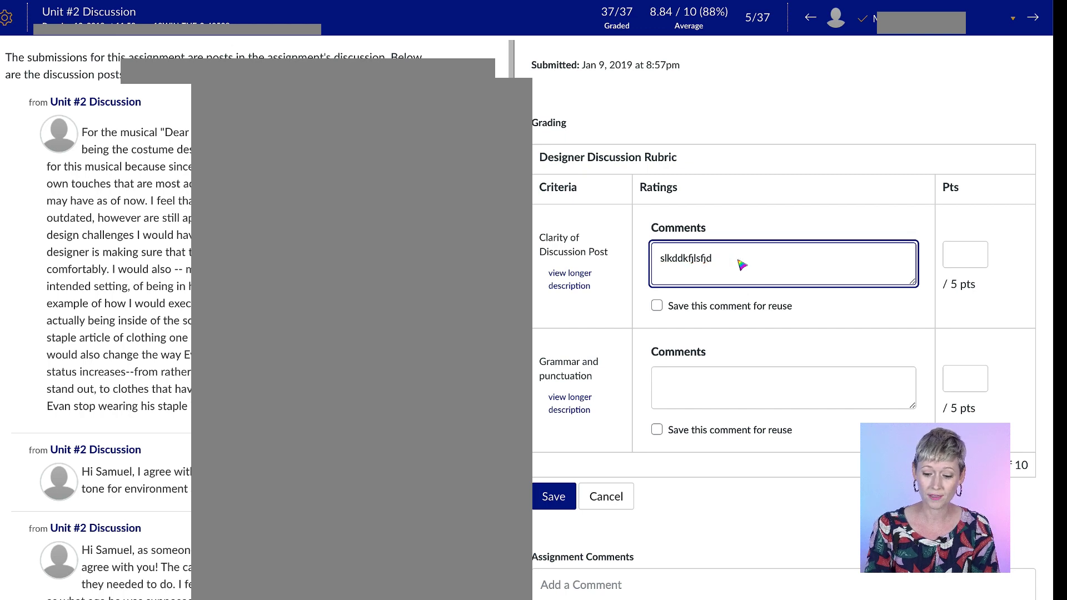
{"action": "key", "text": "BackSpace"}
{"action": "key", "text": "BackSpace"}
{"action": "key", "text": "BackSpace"}
{"action": "key", "text": "BackSpace"}
{"action": "key", "text": "BackSpace"}
{"action": "key", "text": "BackSpace"}
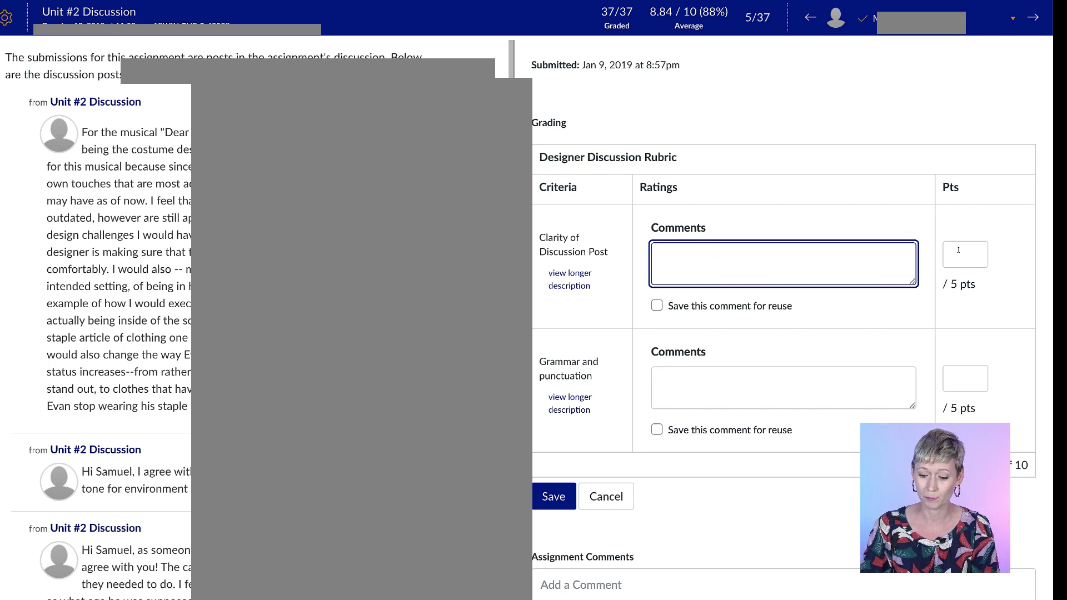
{"action": "left_click", "coordinate": [963, 254]}
{"action": "type", "text": "1"}
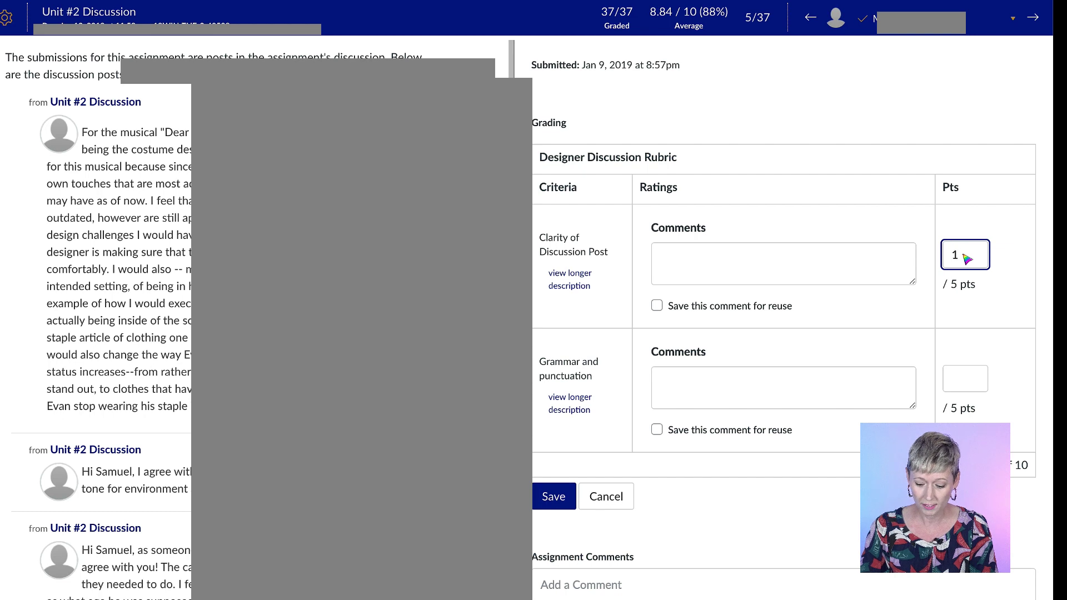
{"action": "key", "text": "BackSpace"}
{"action": "type", "text": "2"}
{"action": "key", "text": "BackSpace"}
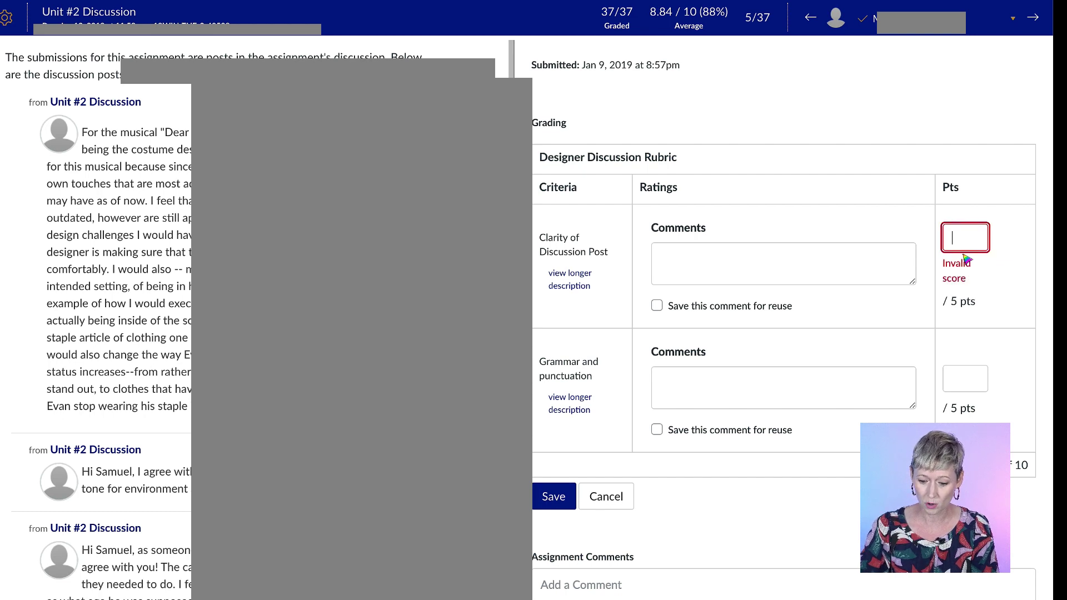
{"action": "type", "text": "0"}
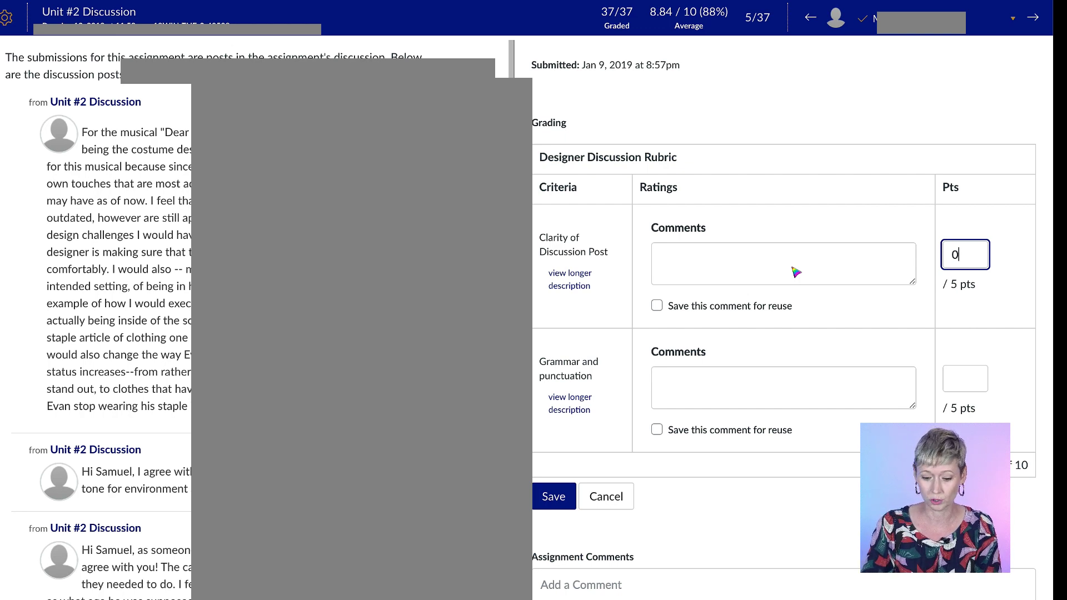
{"action": "key", "text": "BackSpace"}
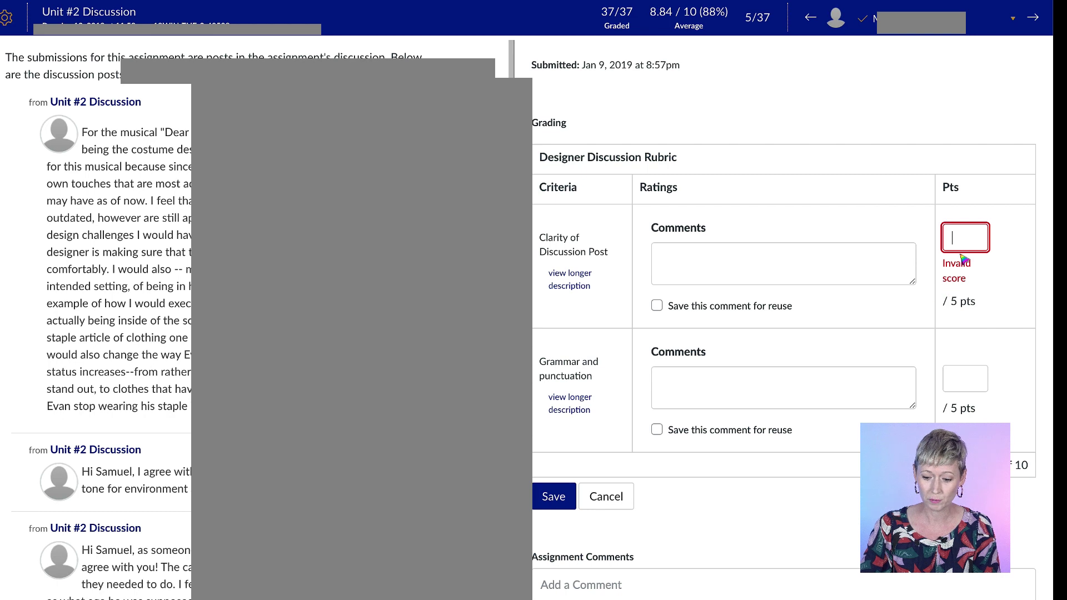
{"action": "type", "text": "5"}
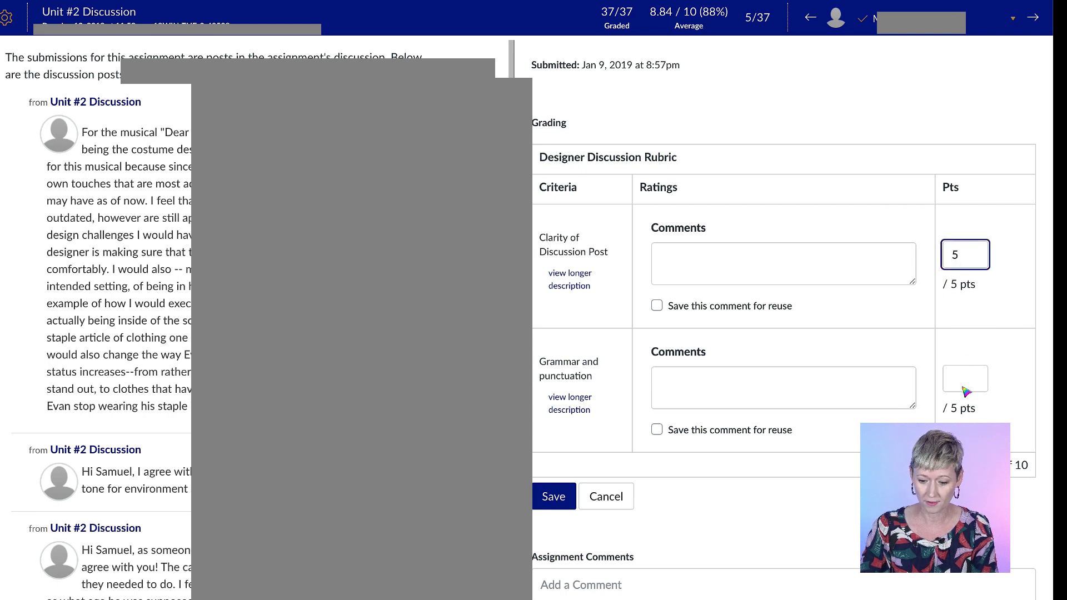
{"action": "left_click", "coordinate": [965, 380]}
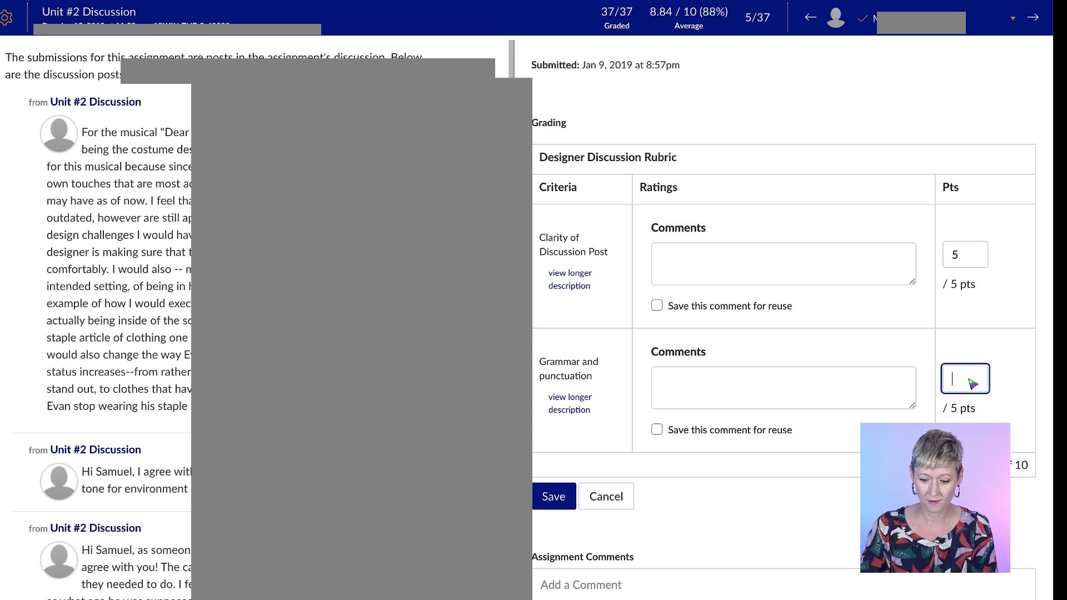
{"action": "type", "text": "5"}
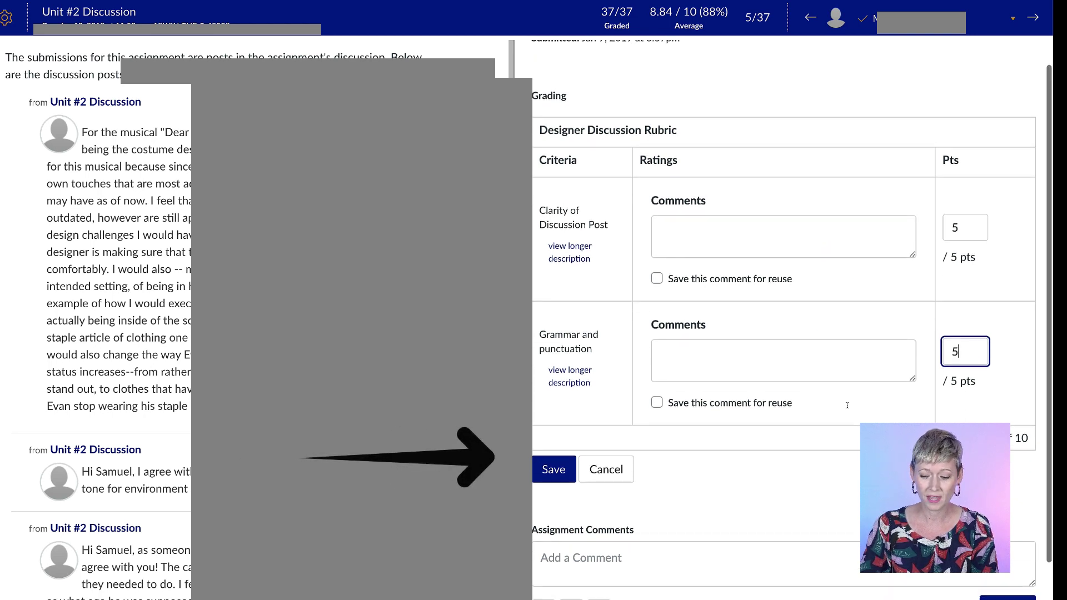
{"action": "scroll", "coordinate": [667, 376], "scroll_direction": "down", "scroll_amount": 1}
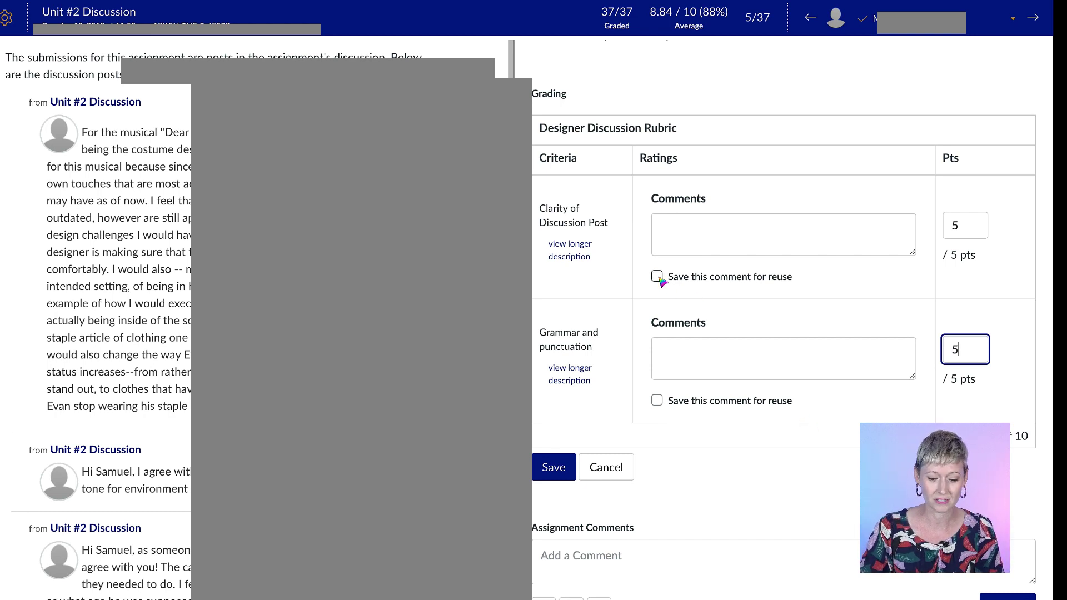
- Write 'great job I enjoyed reading this post' on Clarity and save it for reuse
{"action": "left_click", "coordinate": [692, 242]}
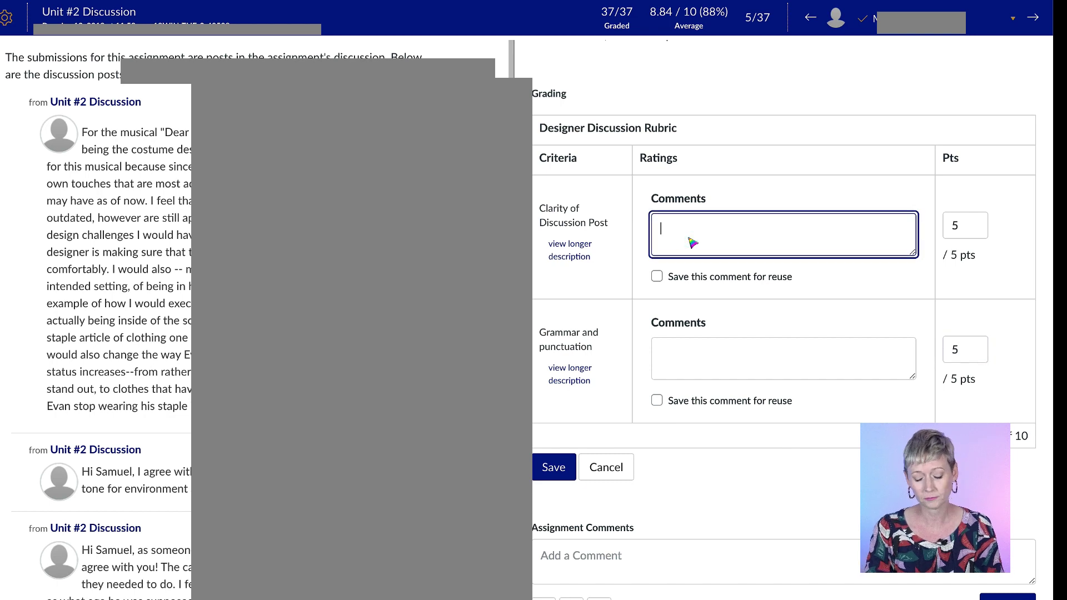
{"action": "type", "text": "great job "}
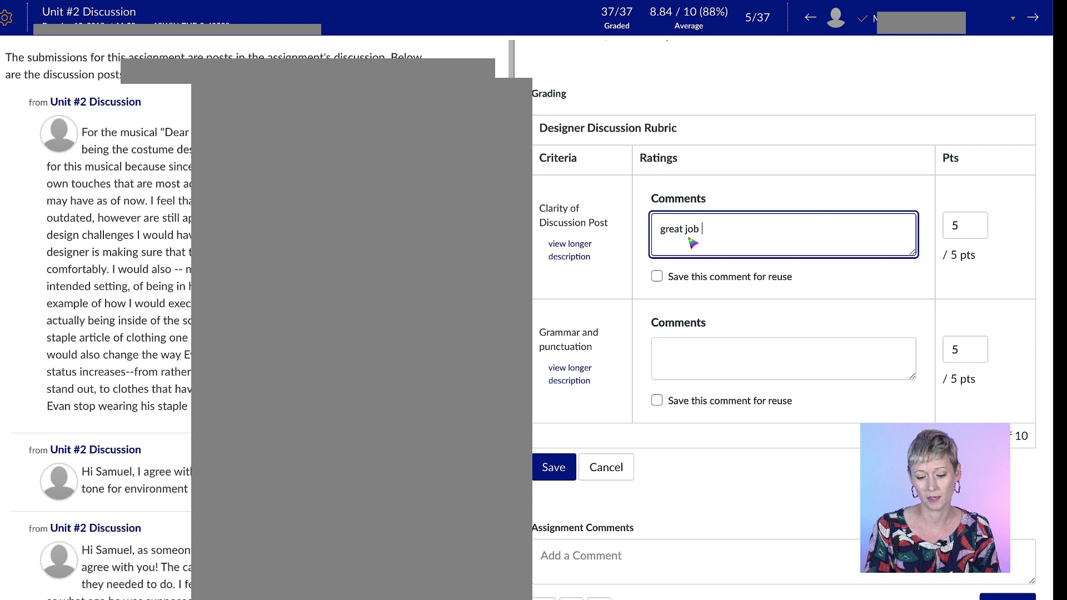
{"action": "type", "text": "I enjoyed re"}
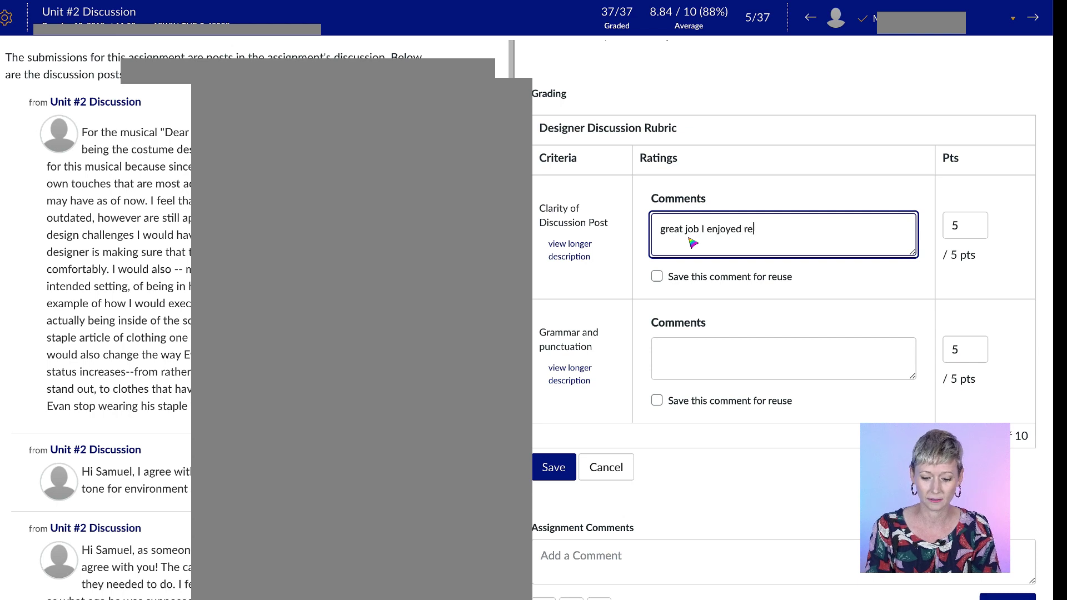
{"action": "type", "text": "ading this post"}
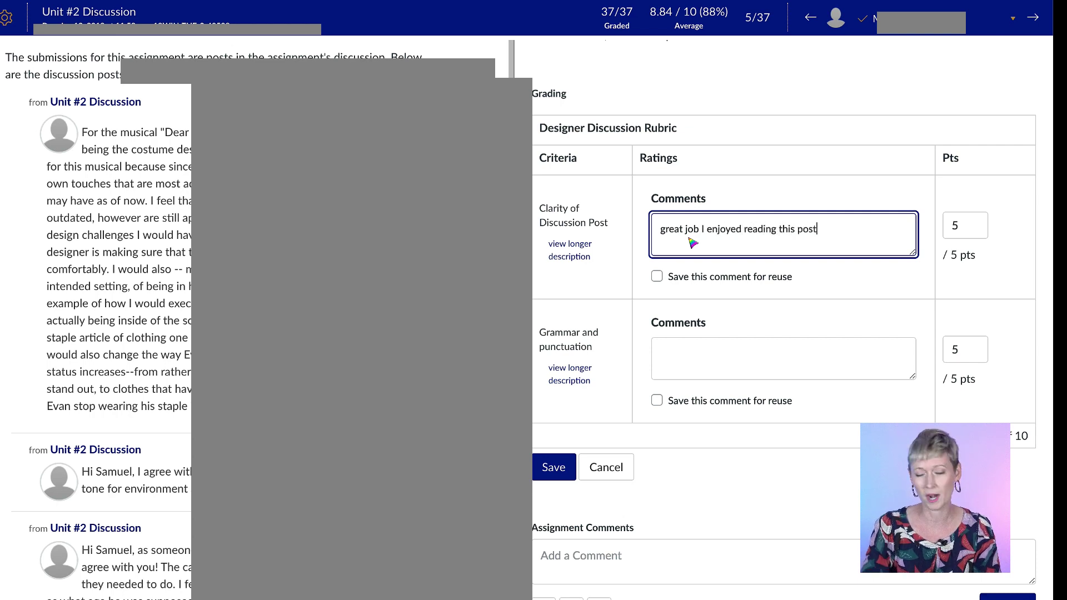
{"action": "left_click", "coordinate": [657, 276]}
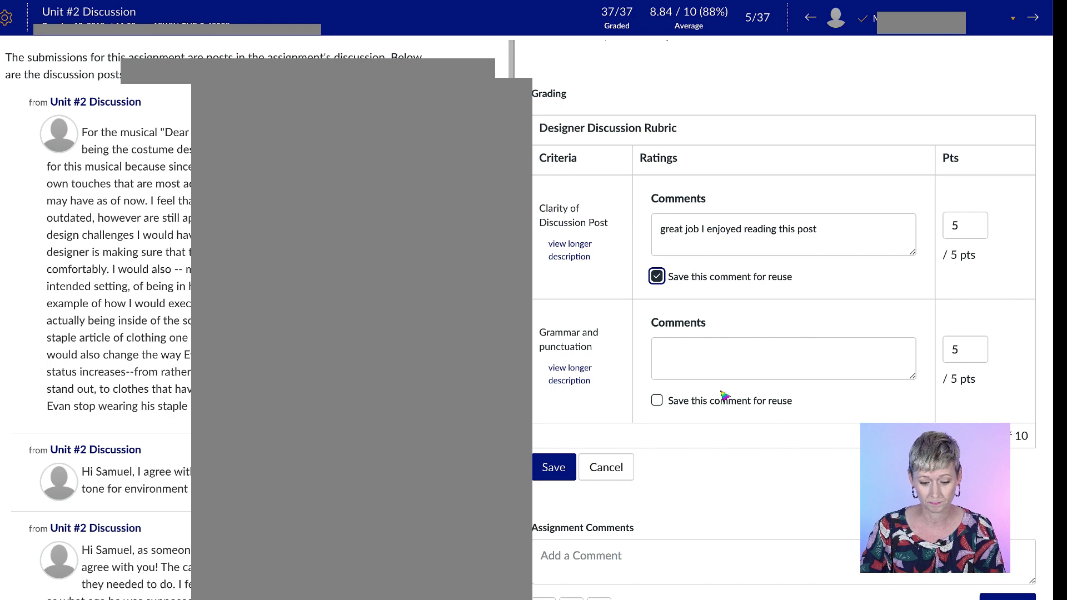
{"action": "scroll", "coordinate": [722, 395], "scroll_direction": "down", "scroll_amount": 1}
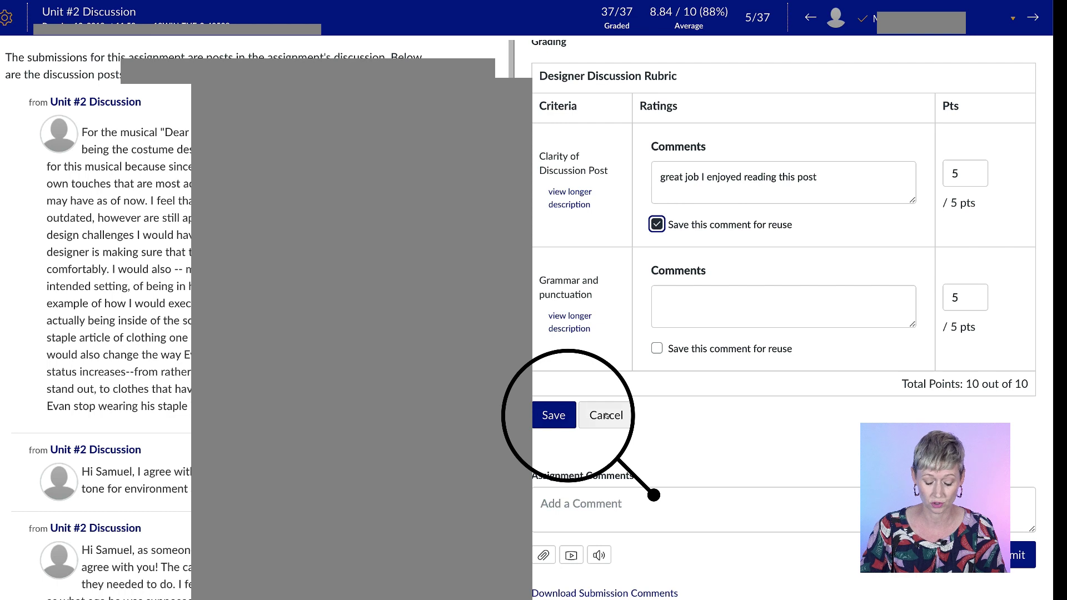
- Save the rubric for a 10/10 grade and begin a general assignment comment
{"action": "left_click", "coordinate": [554, 415]}
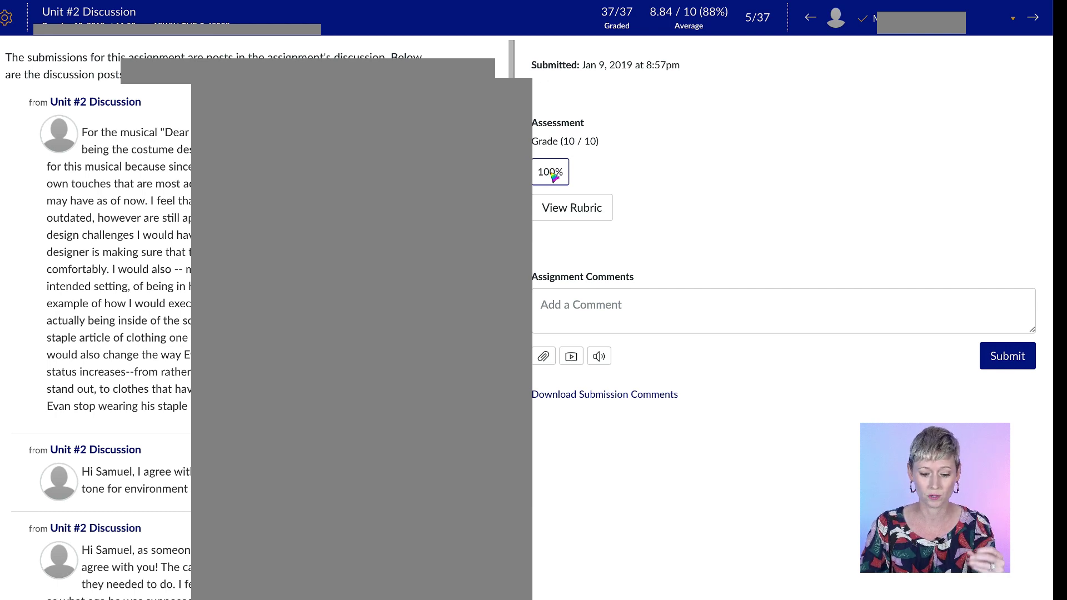
{"action": "left_click", "coordinate": [602, 305]}
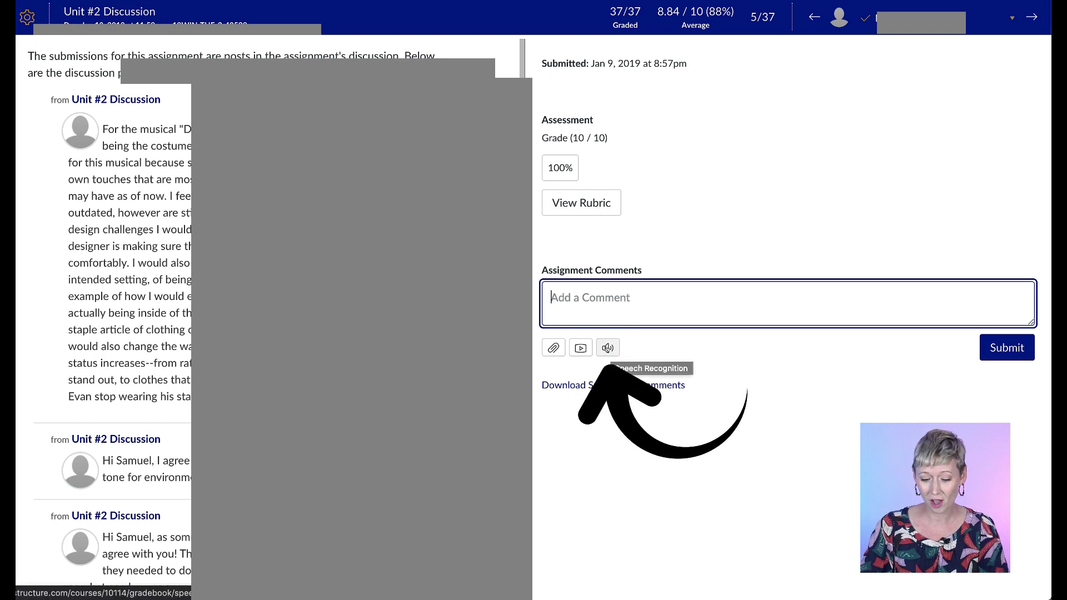
- Dictate a spoken comment with speech-to-text so it lands in the comment box
{"action": "left_click", "coordinate": [608, 348]}
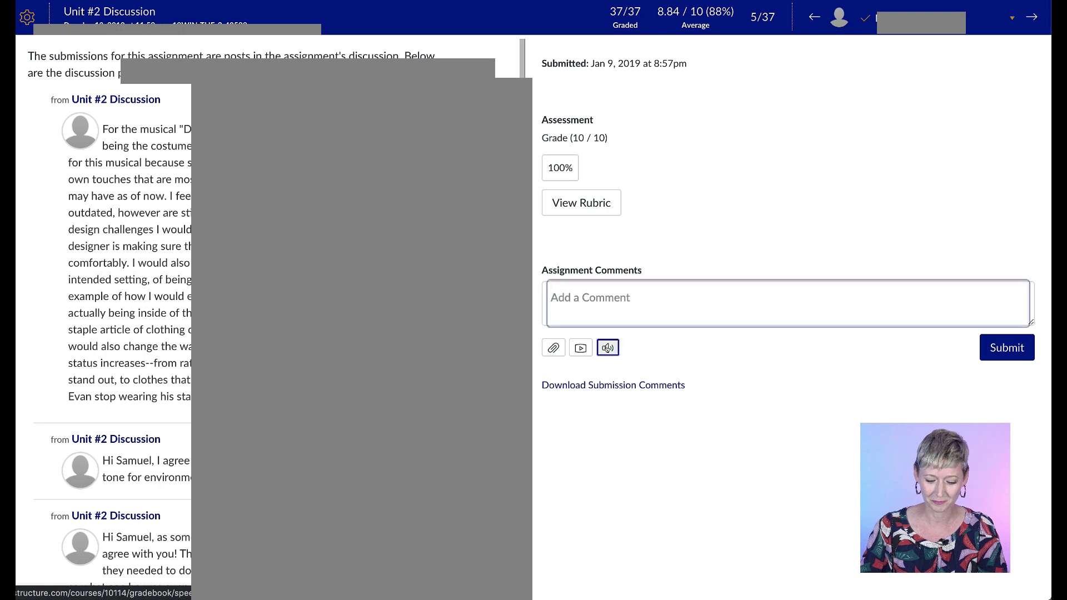
{"action": "left_click", "coordinate": [608, 348]}
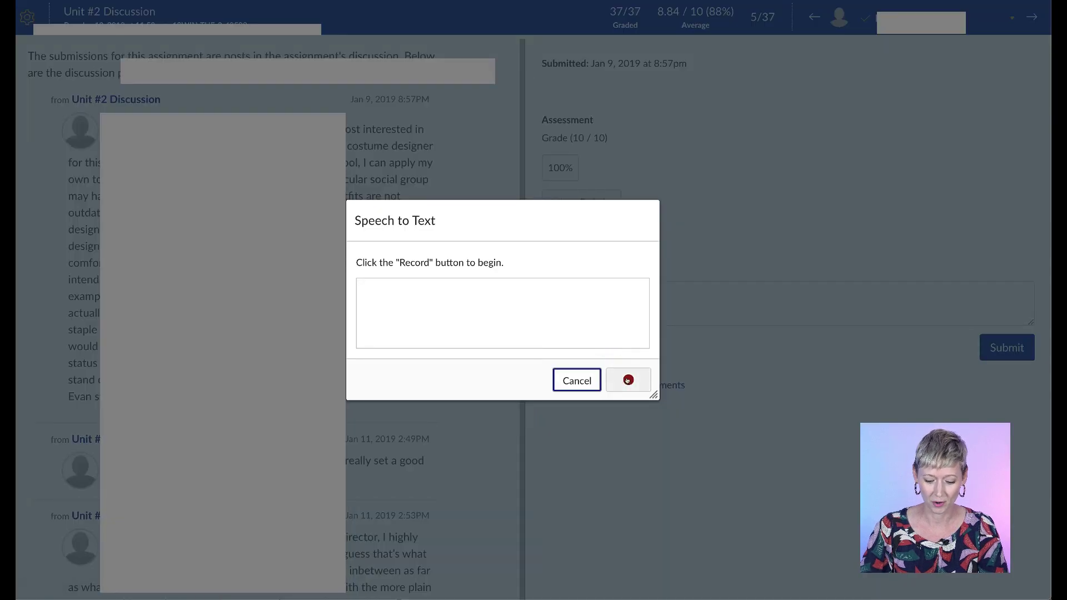
{"action": "left_click", "coordinate": [628, 380]}
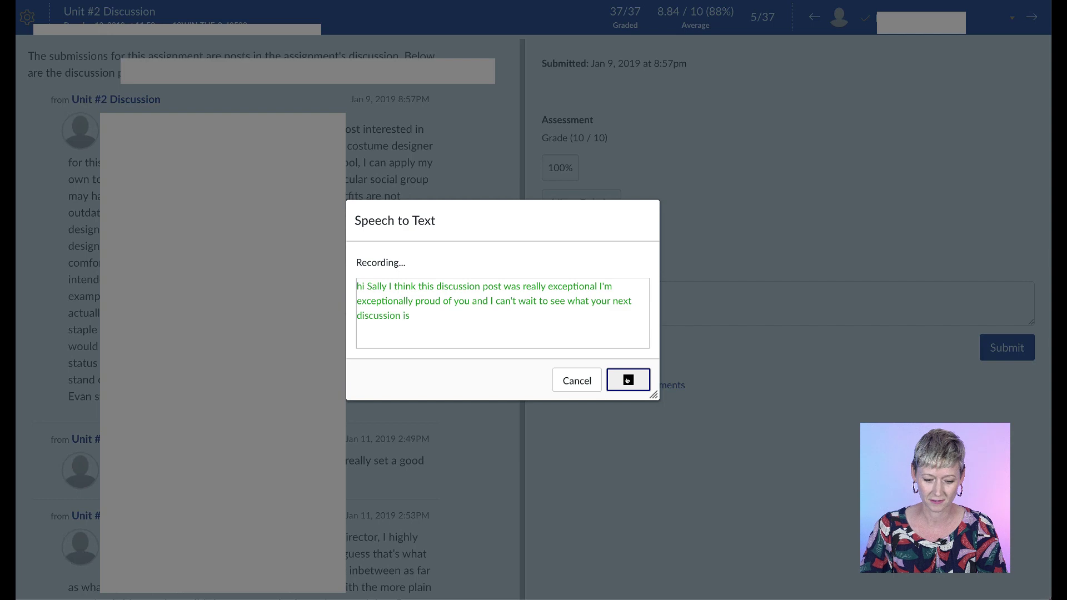
{"action": "left_click", "coordinate": [629, 380]}
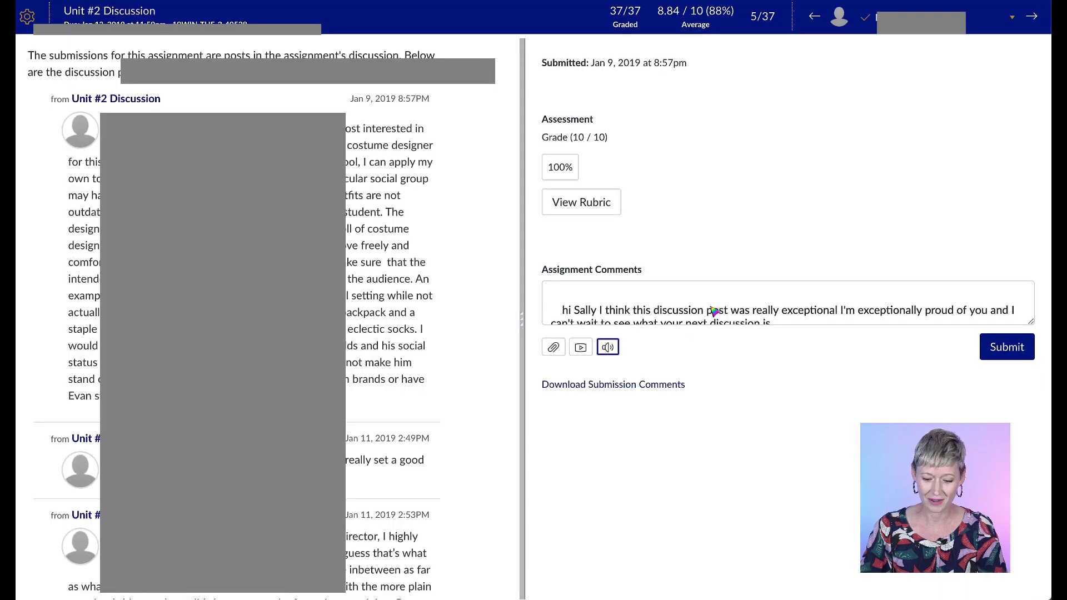
- Select all of the dictated comment text and delete it, leaving the box empty
{"action": "left_click", "coordinate": [775, 308]}
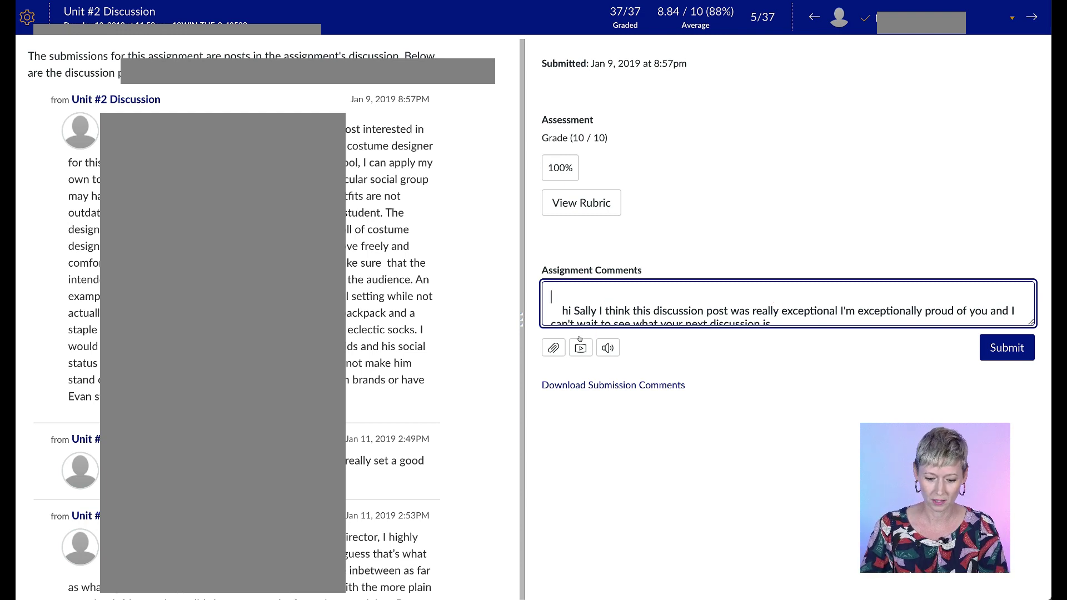
{"action": "triple_click", "coordinate": [632, 309]}
{"action": "key", "text": "BackSpace"}
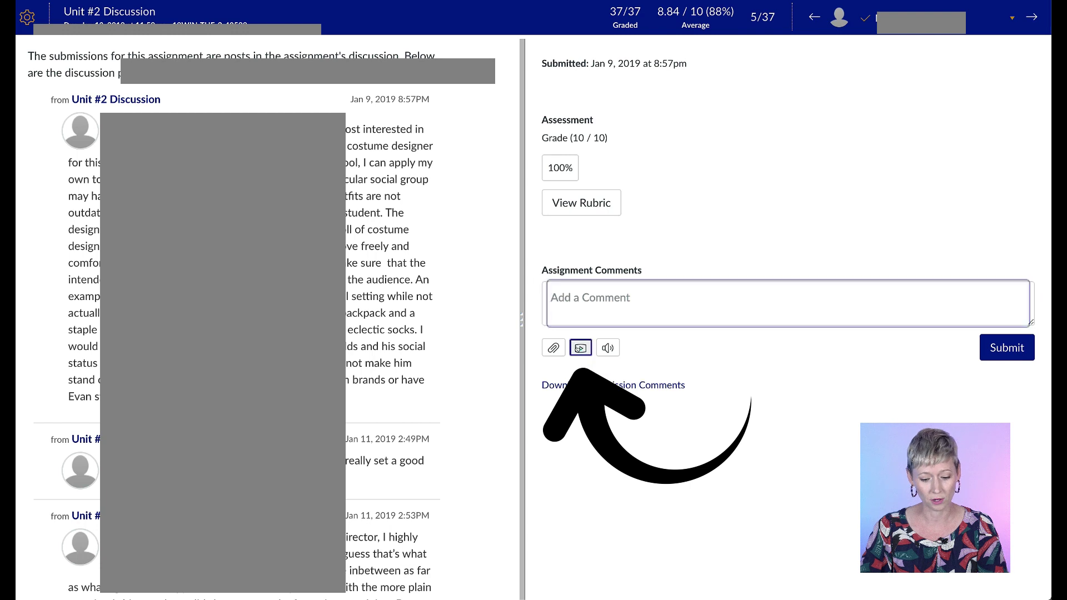
- Record a short audio comment using the MacBook Pro Microphone in the media recorder
{"action": "left_click", "coordinate": [580, 347]}
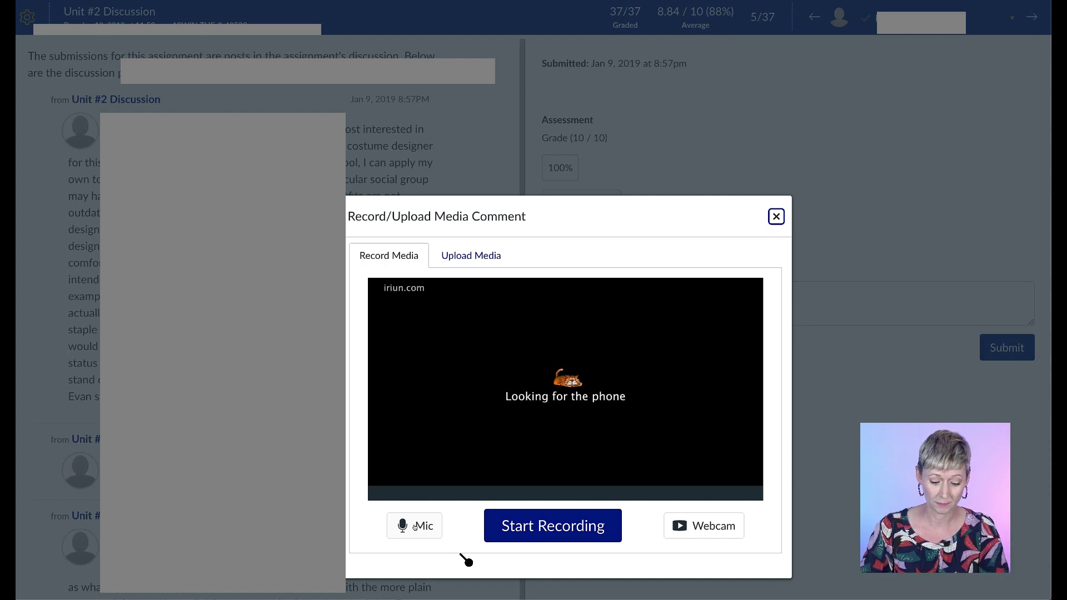
{"action": "left_click", "coordinate": [414, 526]}
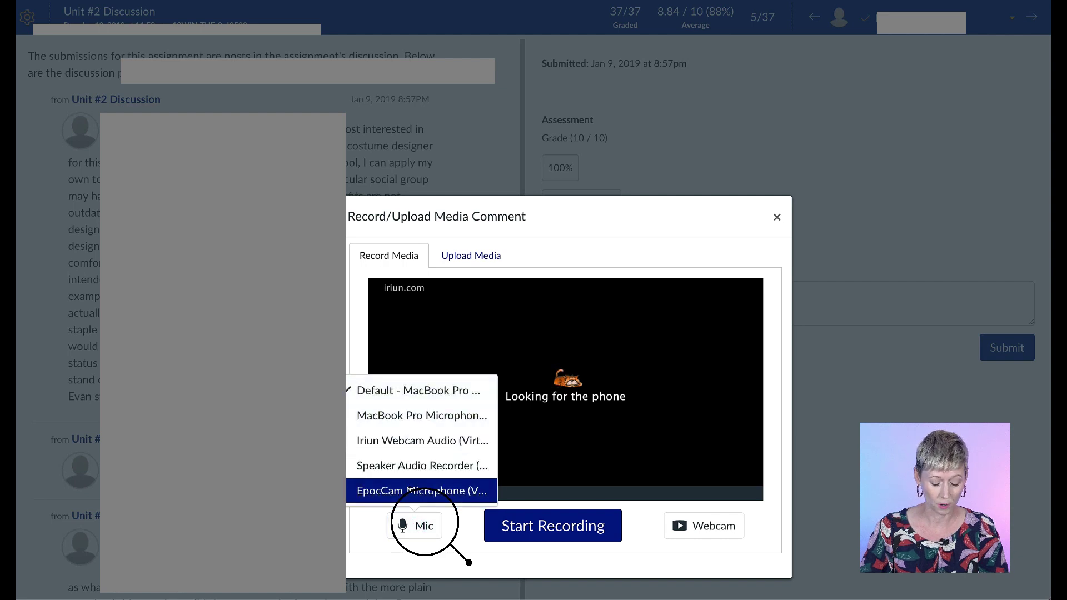
{"action": "left_click", "coordinate": [422, 415]}
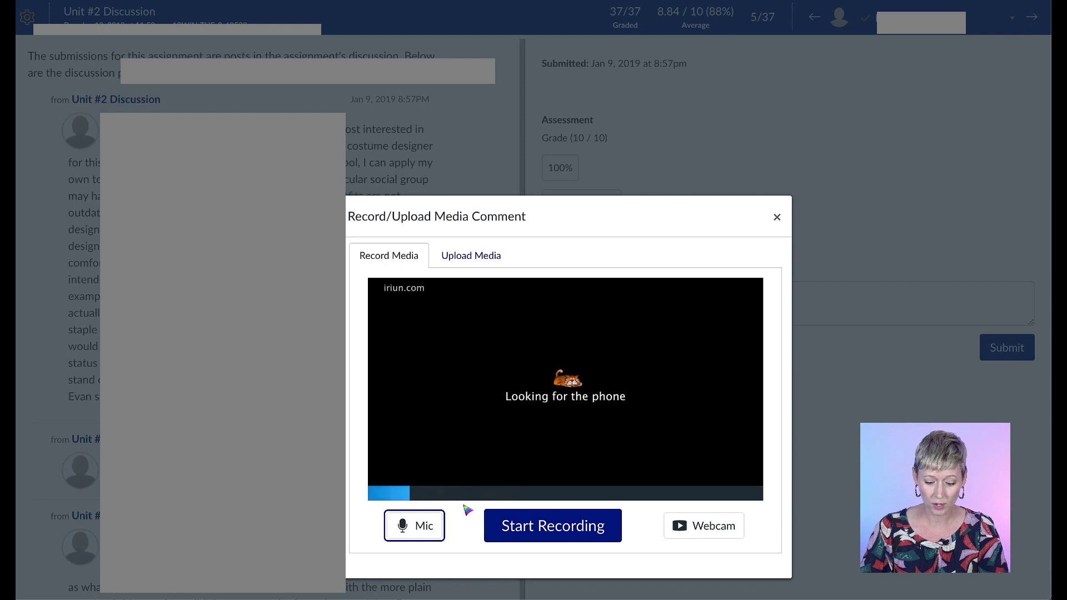
{"action": "left_click", "coordinate": [534, 526]}
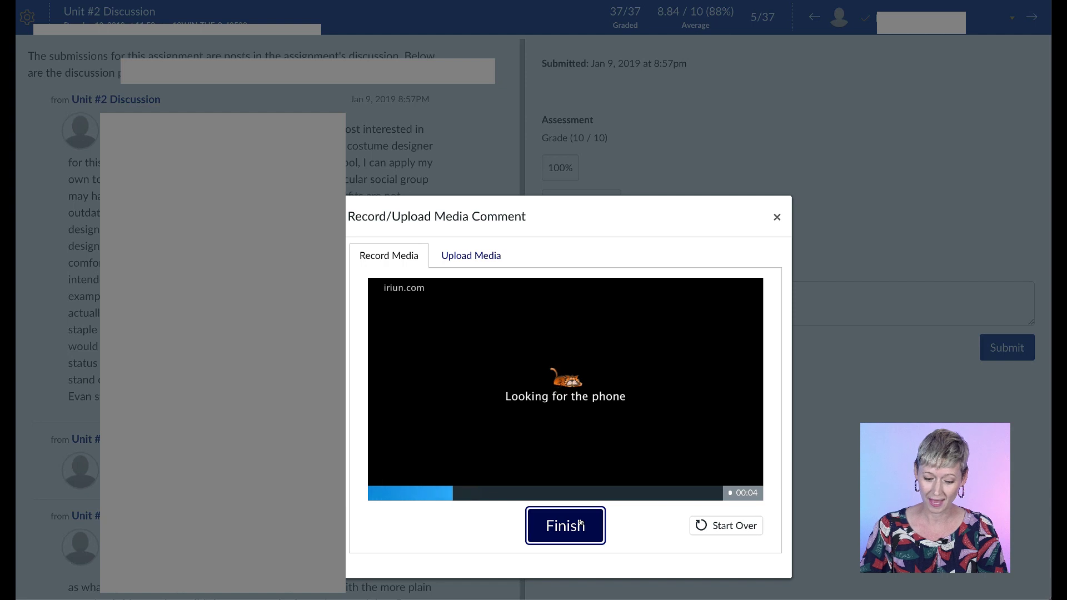
{"action": "left_click", "coordinate": [581, 523]}
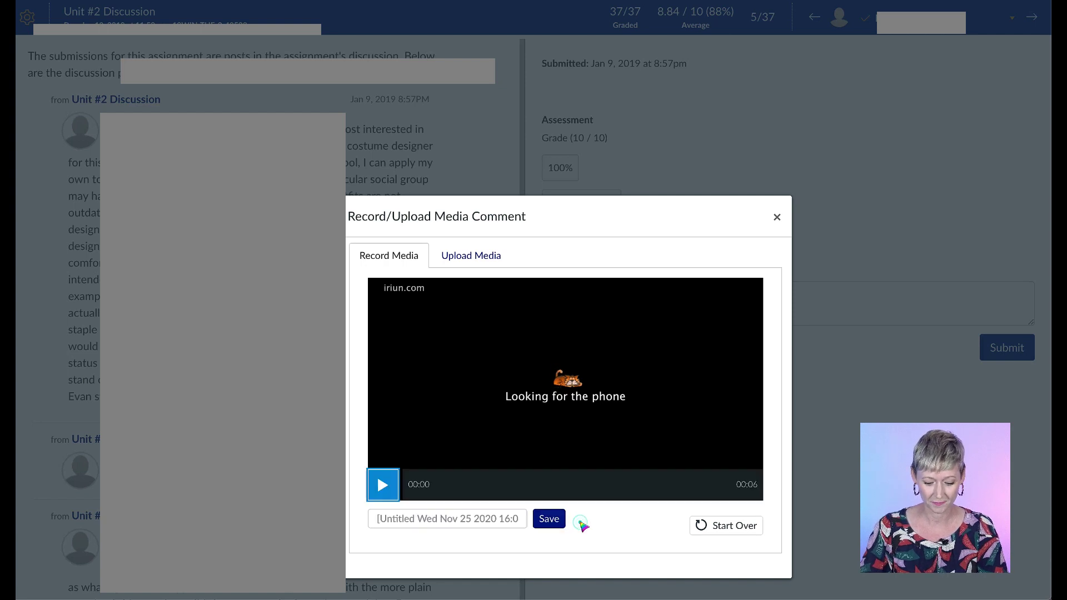
- Play back the recording, give it a title and save it to the assignment comments
{"action": "left_click", "coordinate": [382, 483]}
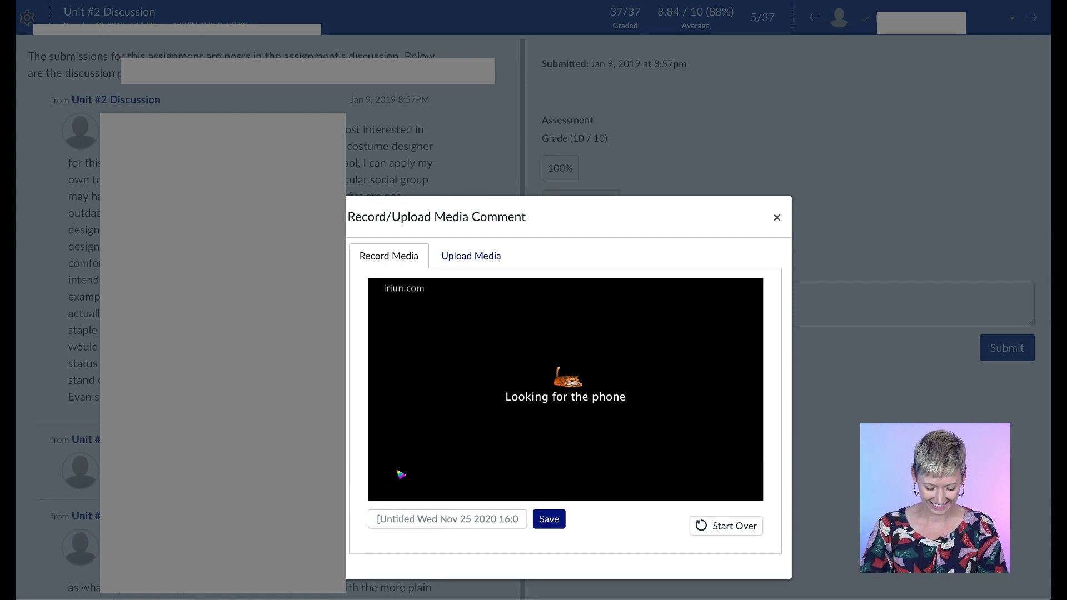
{"action": "left_click", "coordinate": [379, 488]}
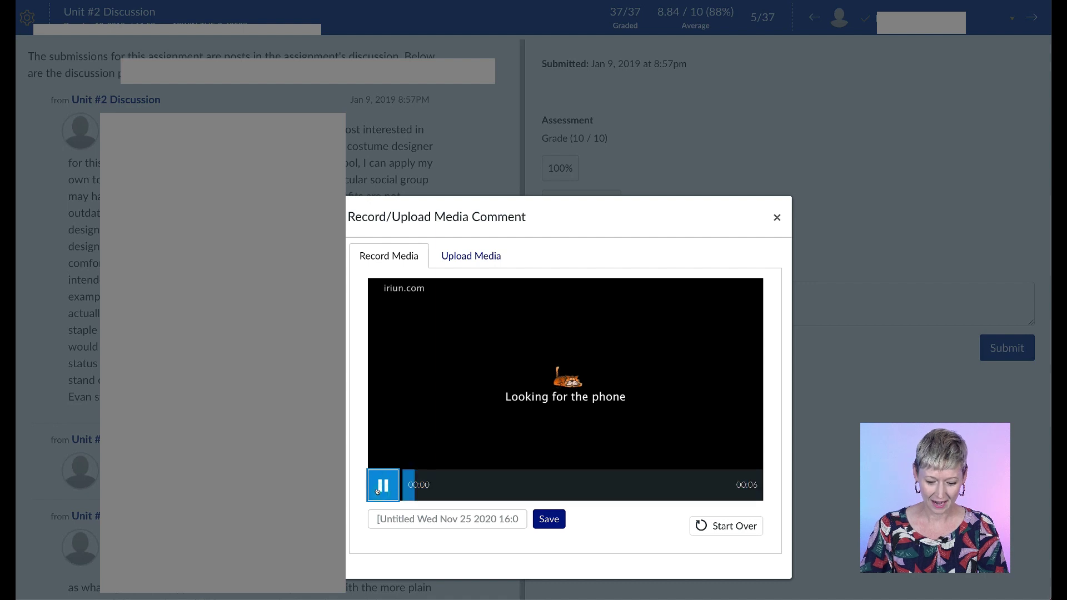
{"action": "left_click", "coordinate": [382, 486]}
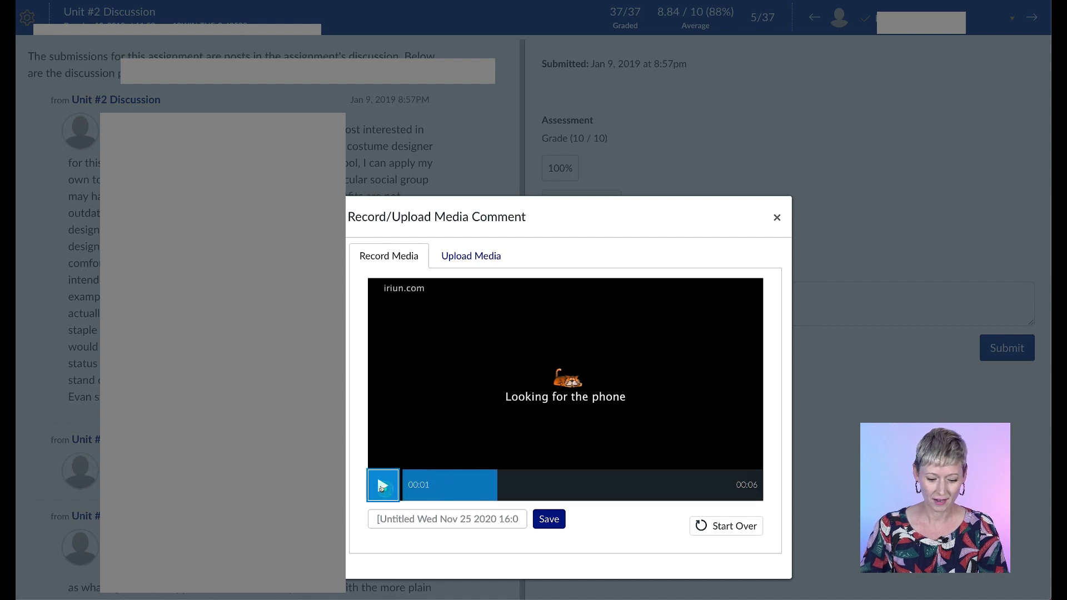
{"action": "left_click", "coordinate": [504, 524]}
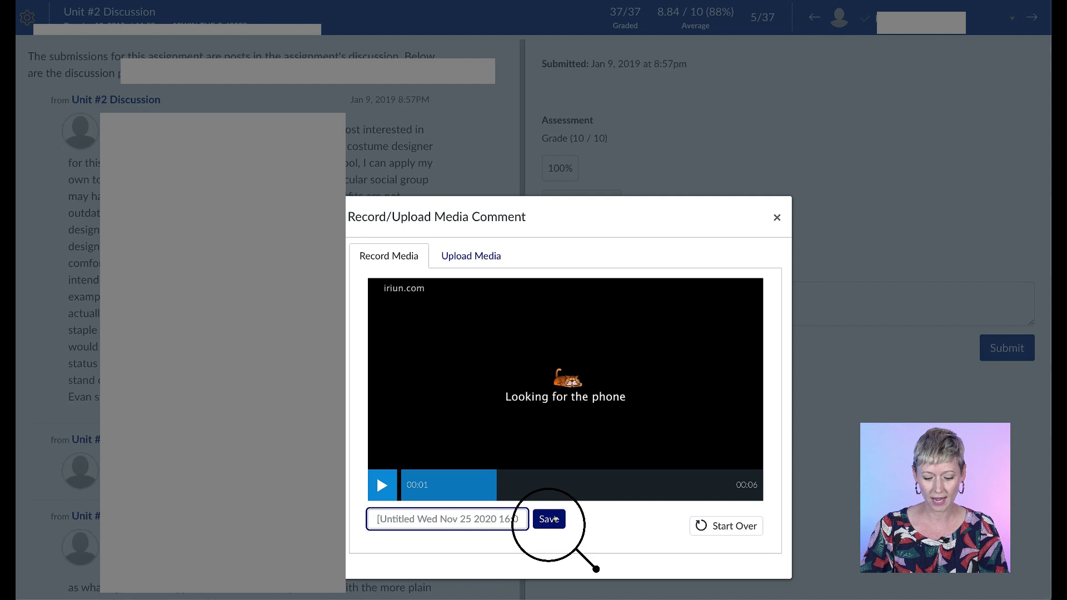
{"action": "type", "text": "r"}
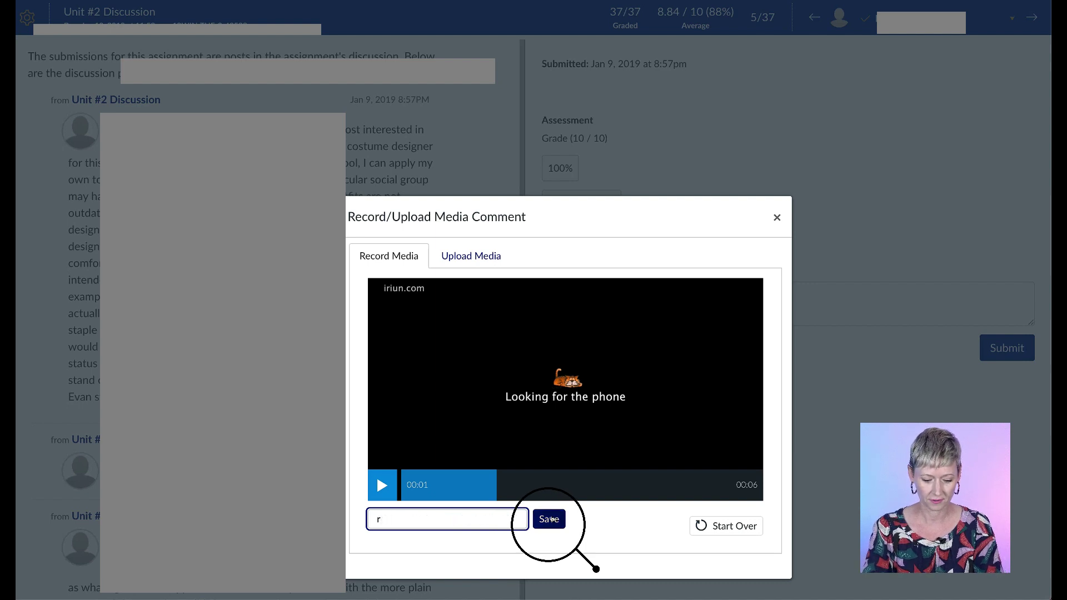
{"action": "type", "text": "eesting"}
{"action": "left_click", "coordinate": [550, 518]}
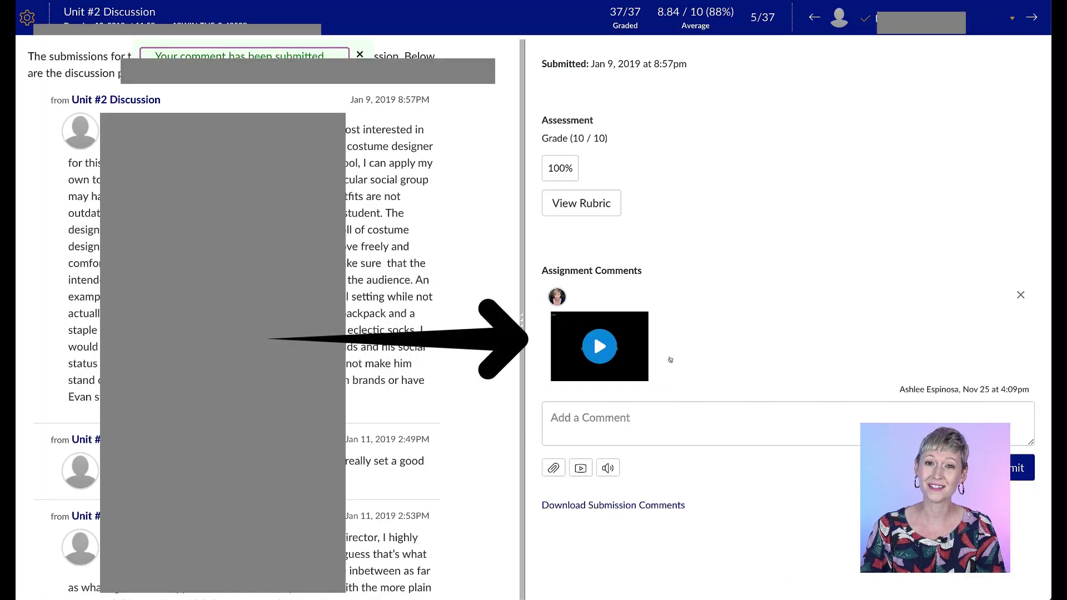
- Check the Upload Media video-file option, cancel the picker, and return to Record Media
{"action": "left_click", "coordinate": [580, 468]}
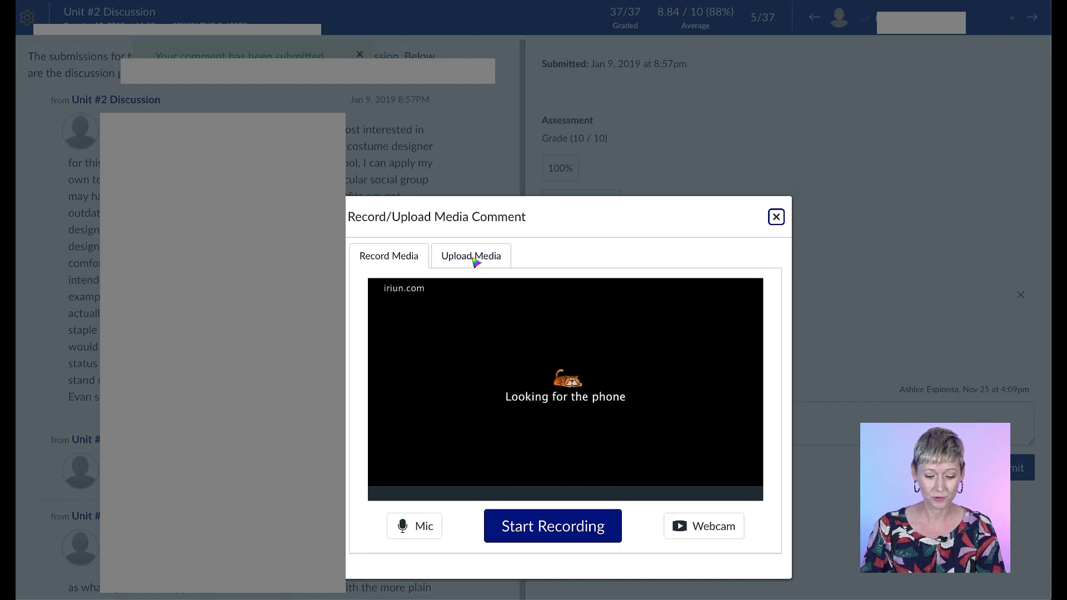
{"action": "left_click", "coordinate": [476, 255]}
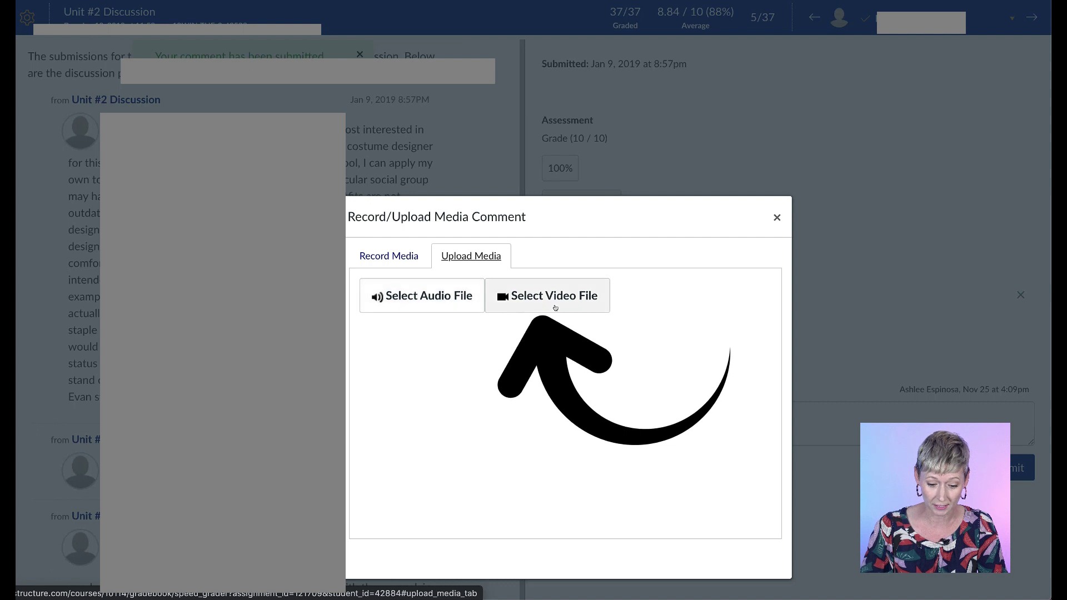
{"action": "left_click", "coordinate": [553, 297]}
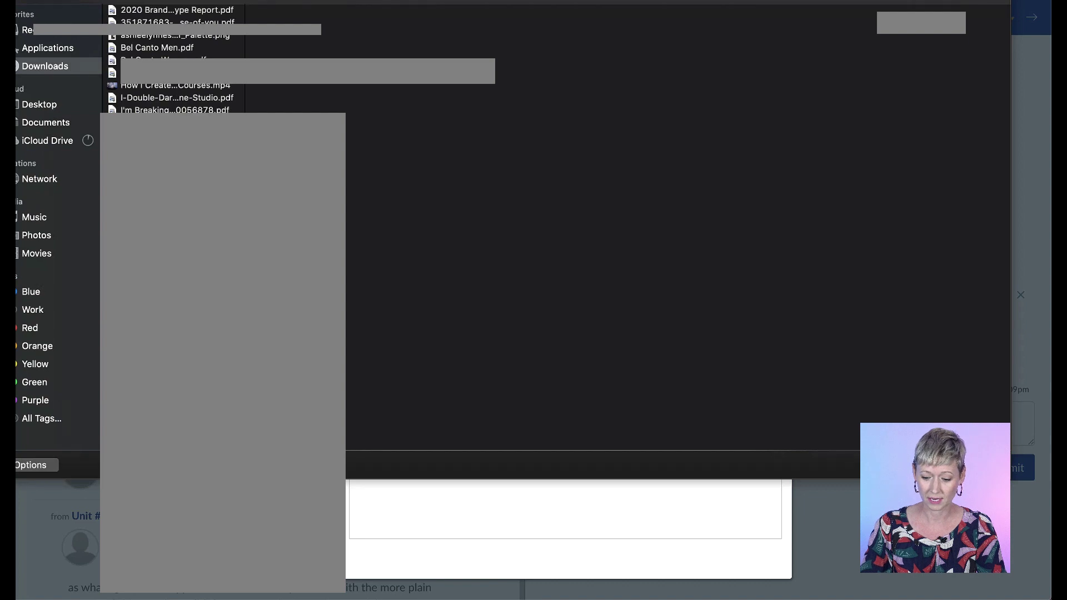
{"action": "key", "text": "Escape"}
{"action": "left_click", "coordinate": [413, 257]}
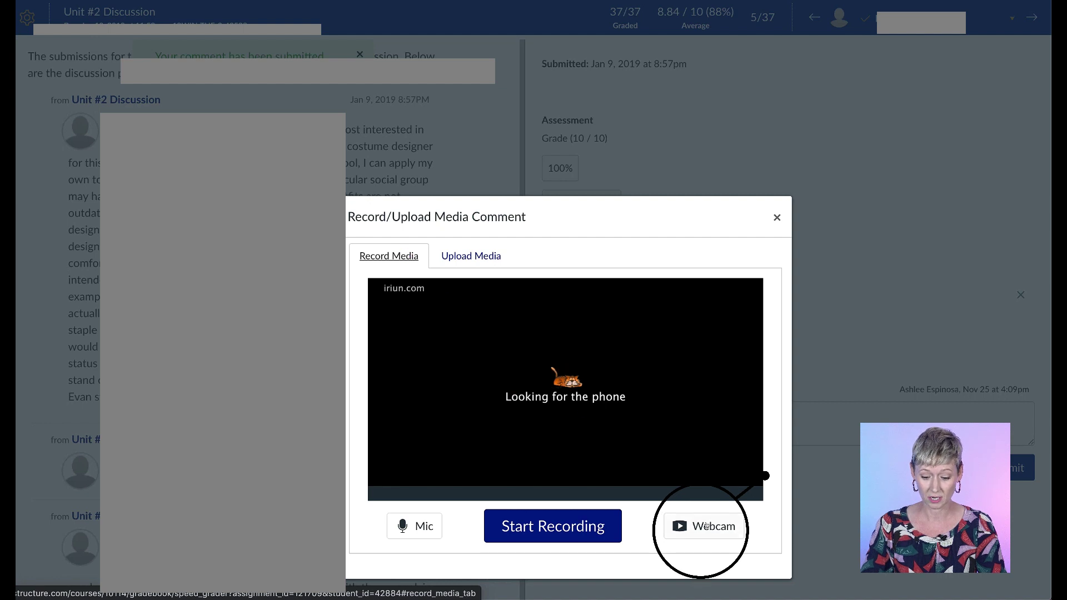
- Record a short webcam video comment with the FaceTime HD Camera
{"action": "left_click", "coordinate": [705, 526]}
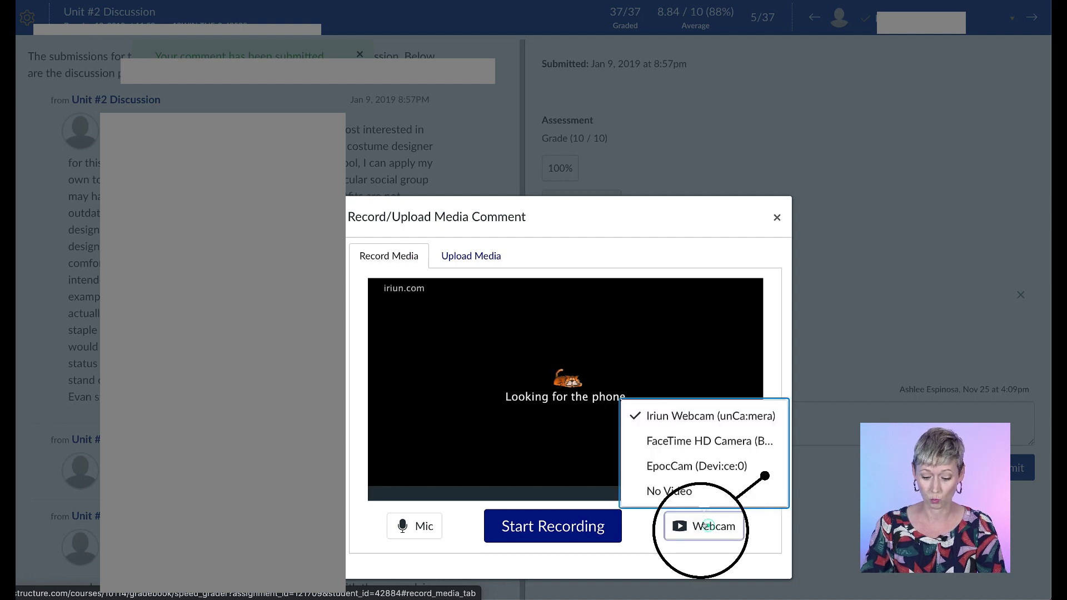
{"action": "left_click", "coordinate": [706, 441]}
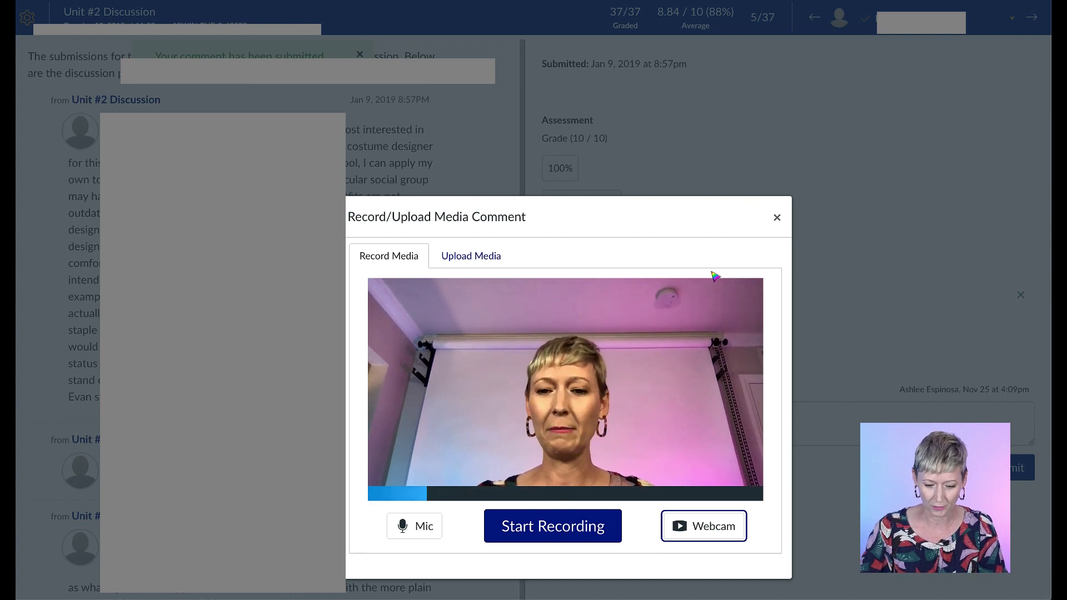
{"action": "left_click", "coordinate": [550, 524]}
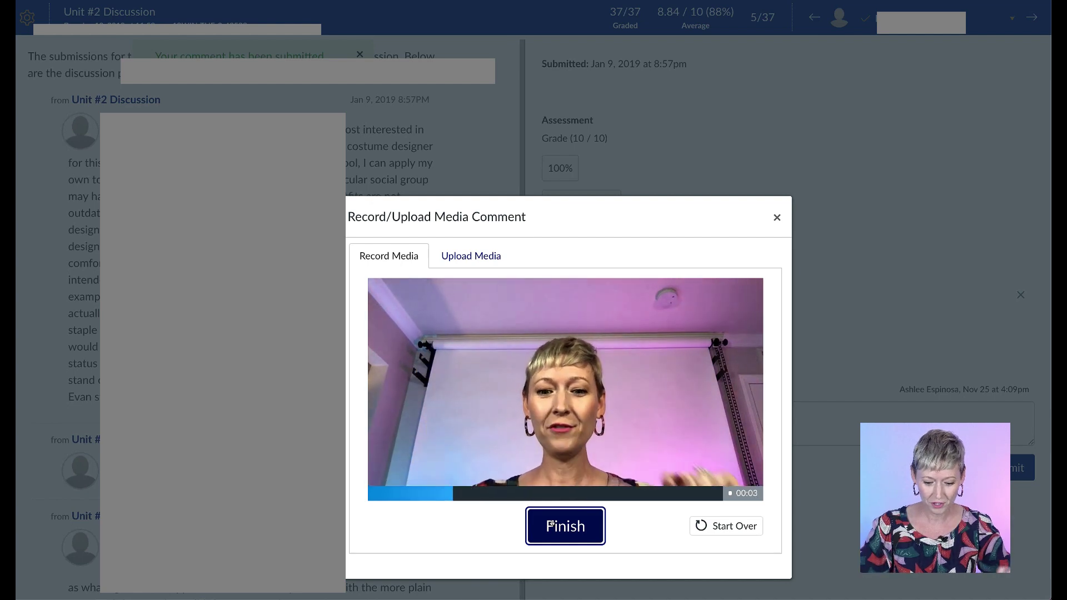
{"action": "left_click", "coordinate": [550, 523]}
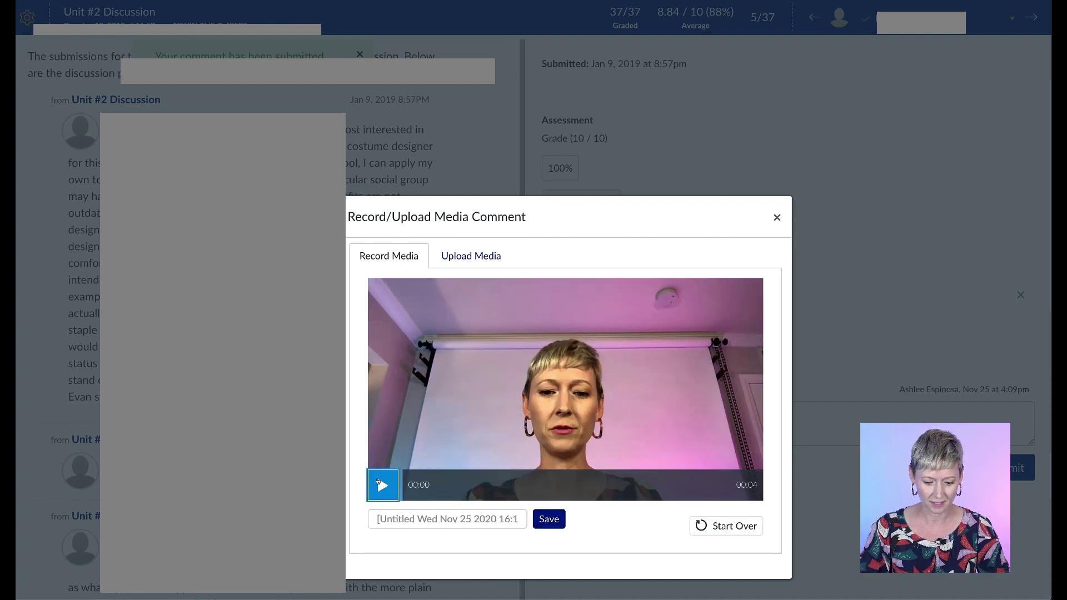
- Play back the video, give it a title and save it beneath the audio comment
{"action": "left_click", "coordinate": [381, 484]}
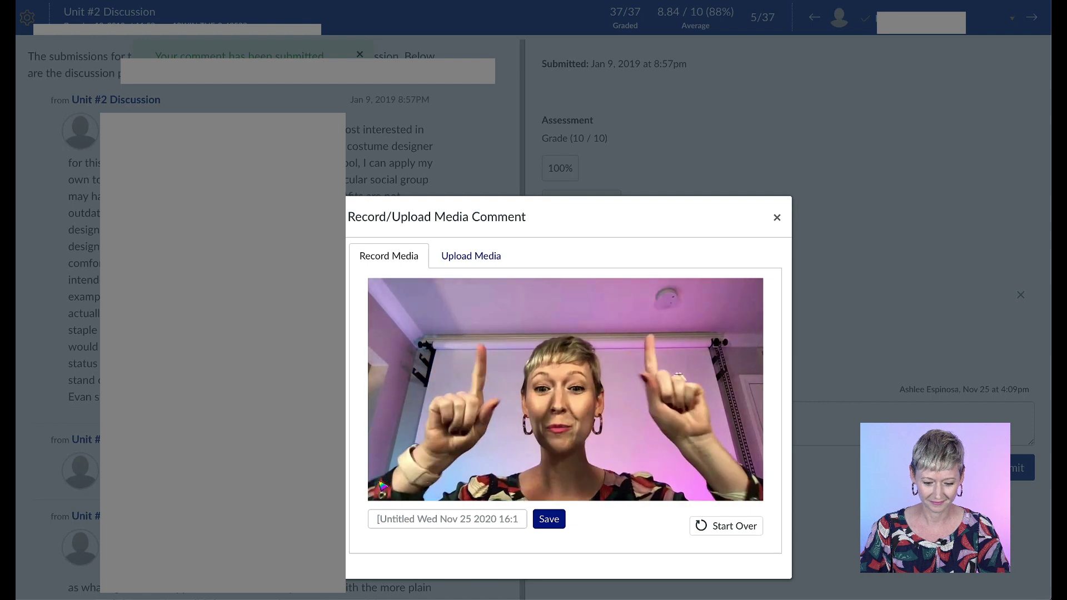
{"action": "left_click", "coordinate": [380, 484]}
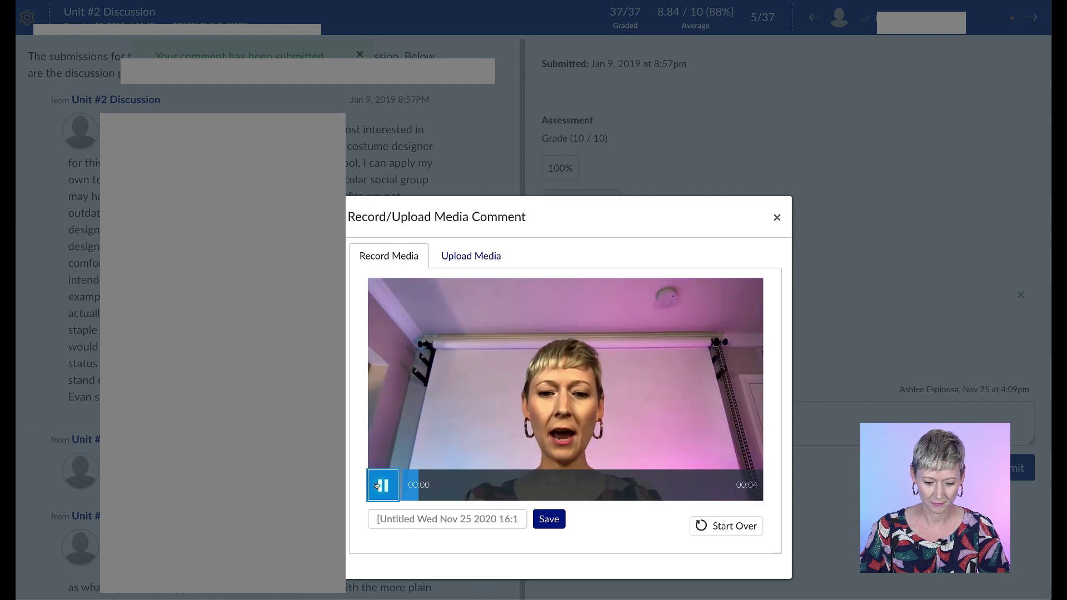
{"action": "left_click", "coordinate": [513, 520]}
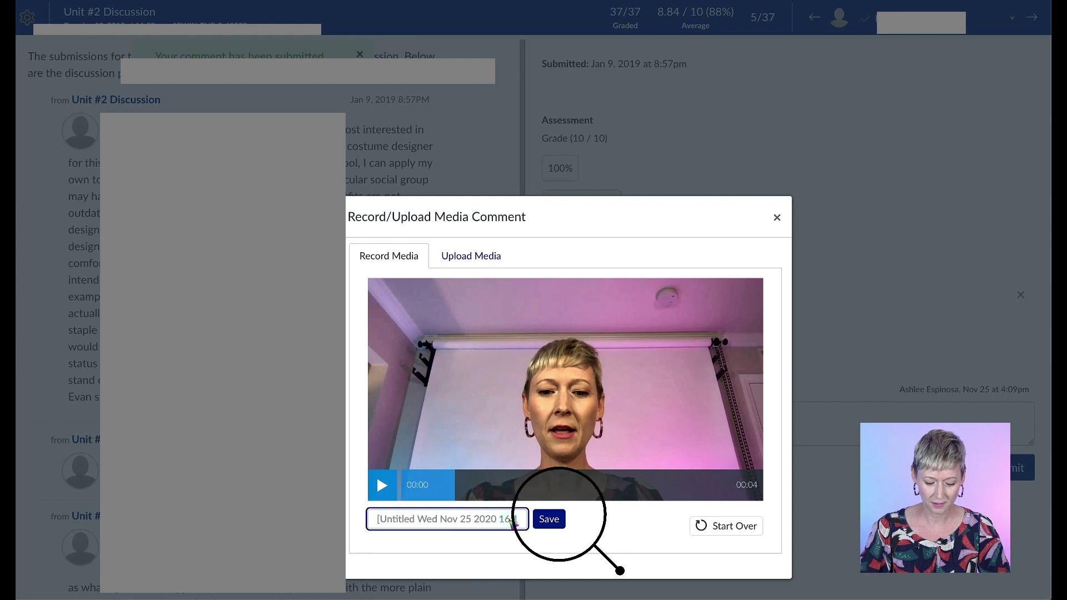
{"action": "type", "text": "title"}
{"action": "left_click", "coordinate": [549, 520]}
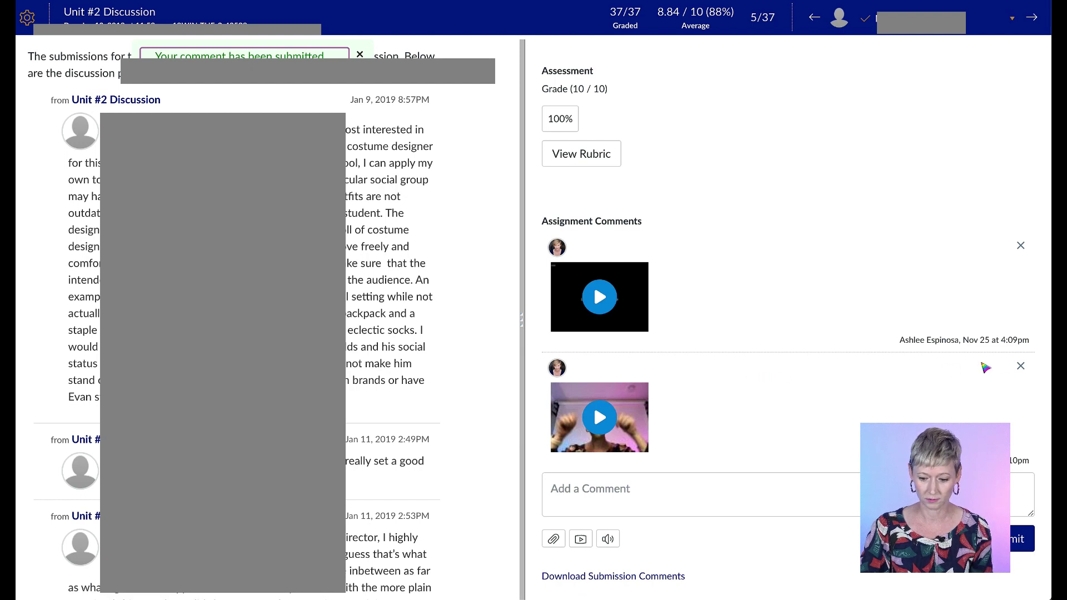
- Advance to student 6 of 37 and open the student list for browsing
{"action": "left_click", "coordinate": [1020, 366]}
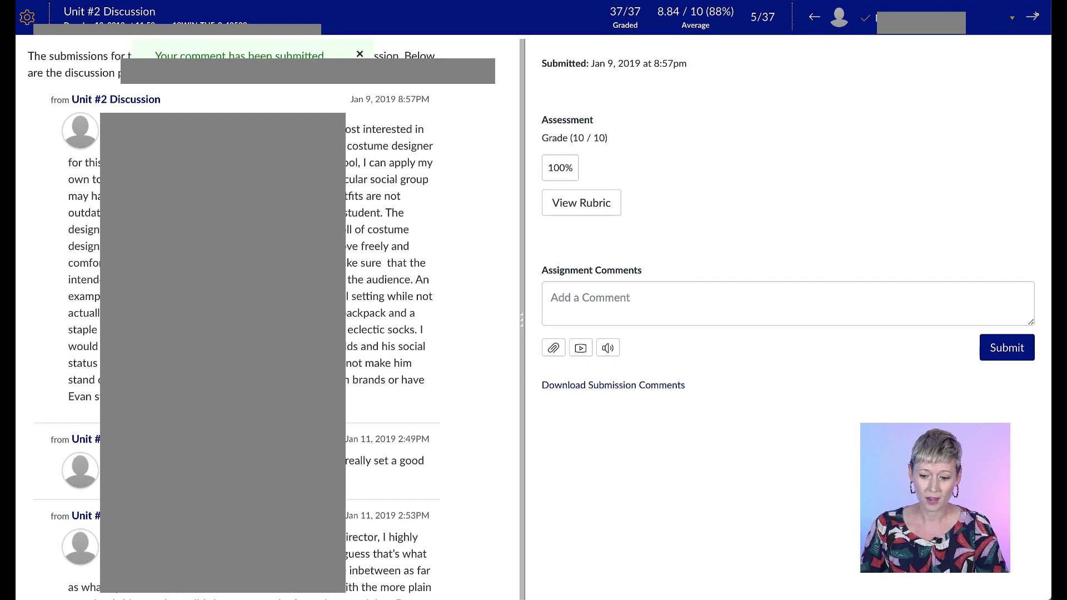
{"action": "left_click", "coordinate": [1033, 18]}
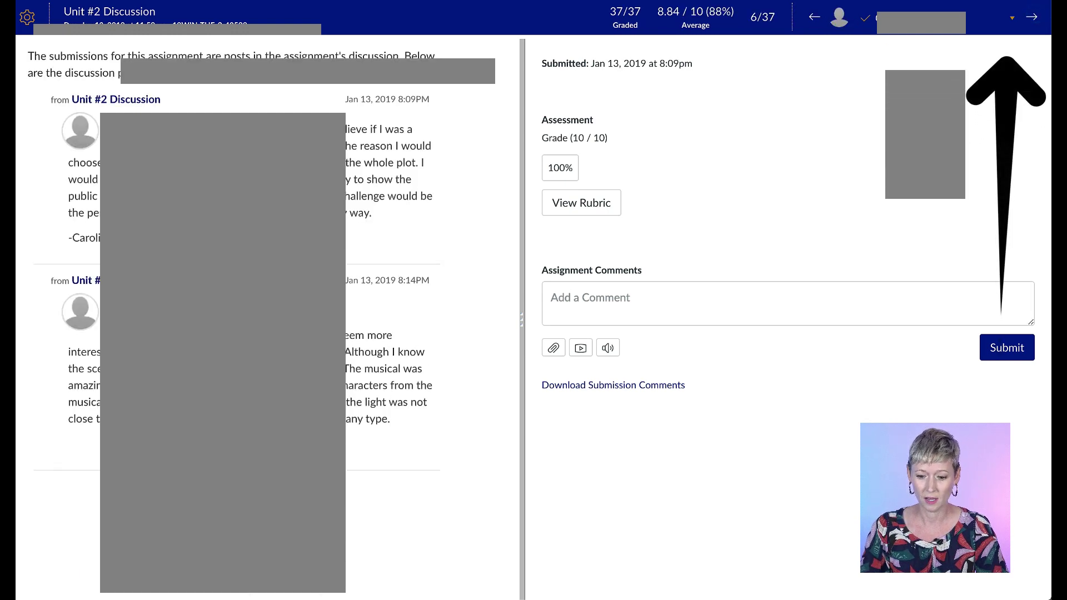
{"action": "left_click", "coordinate": [1012, 17]}
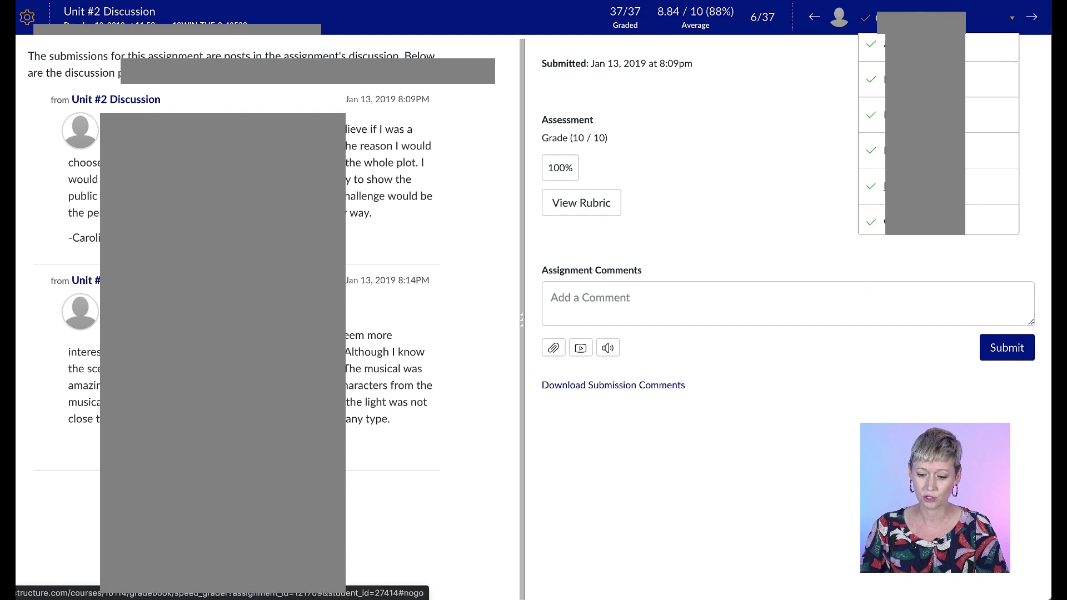
{"action": "scroll", "coordinate": [937, 134], "scroll_direction": "down", "scroll_amount": 5}
{"action": "scroll", "coordinate": [938, 133], "scroll_direction": "down", "scroll_amount": 3}
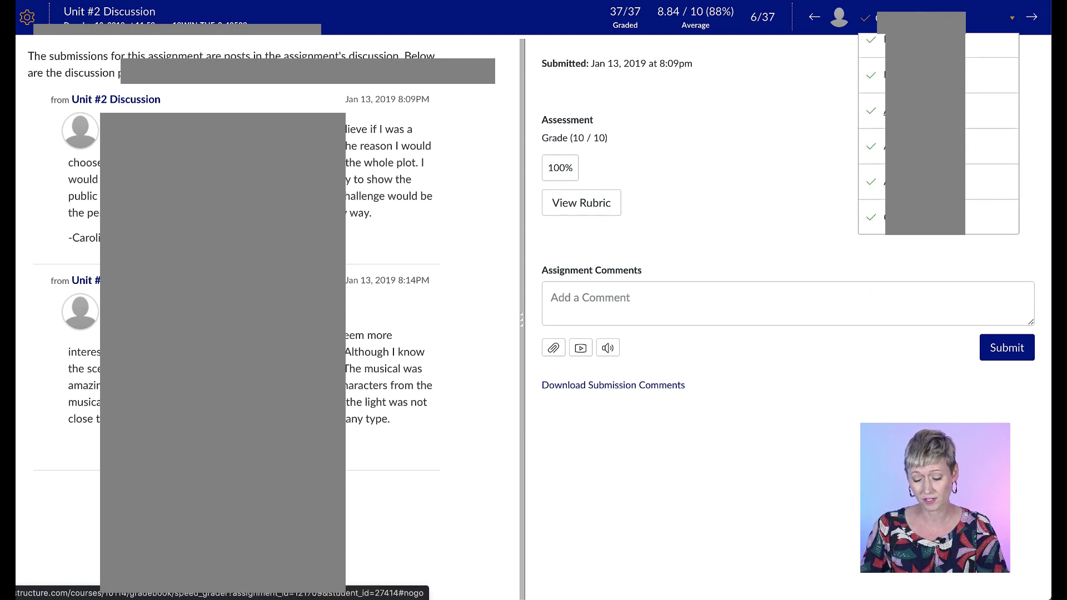
{"action": "scroll", "coordinate": [938, 134], "scroll_direction": "up", "scroll_amount": 5}
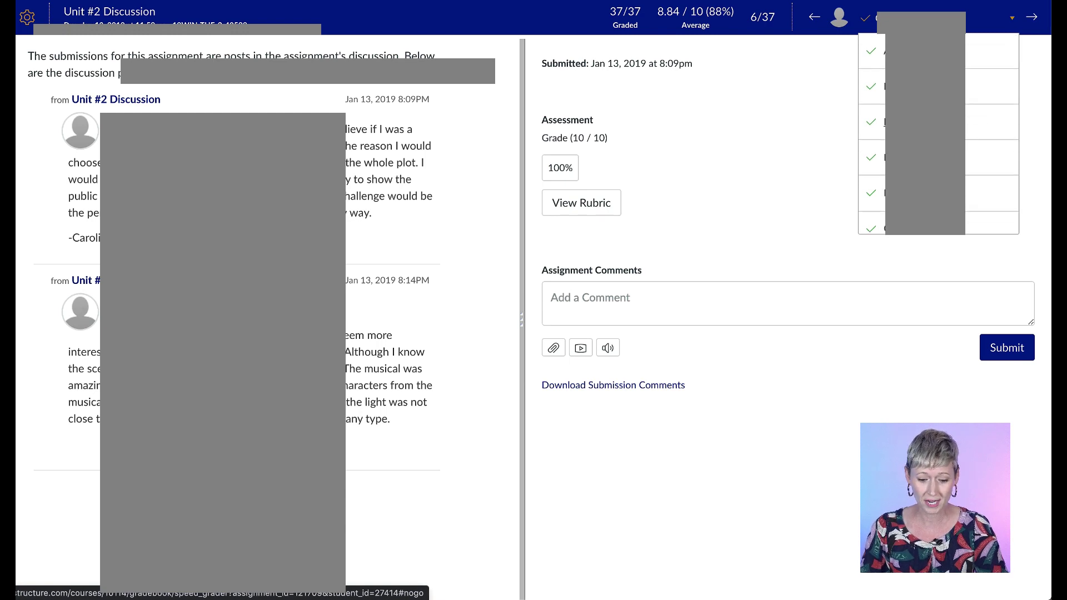